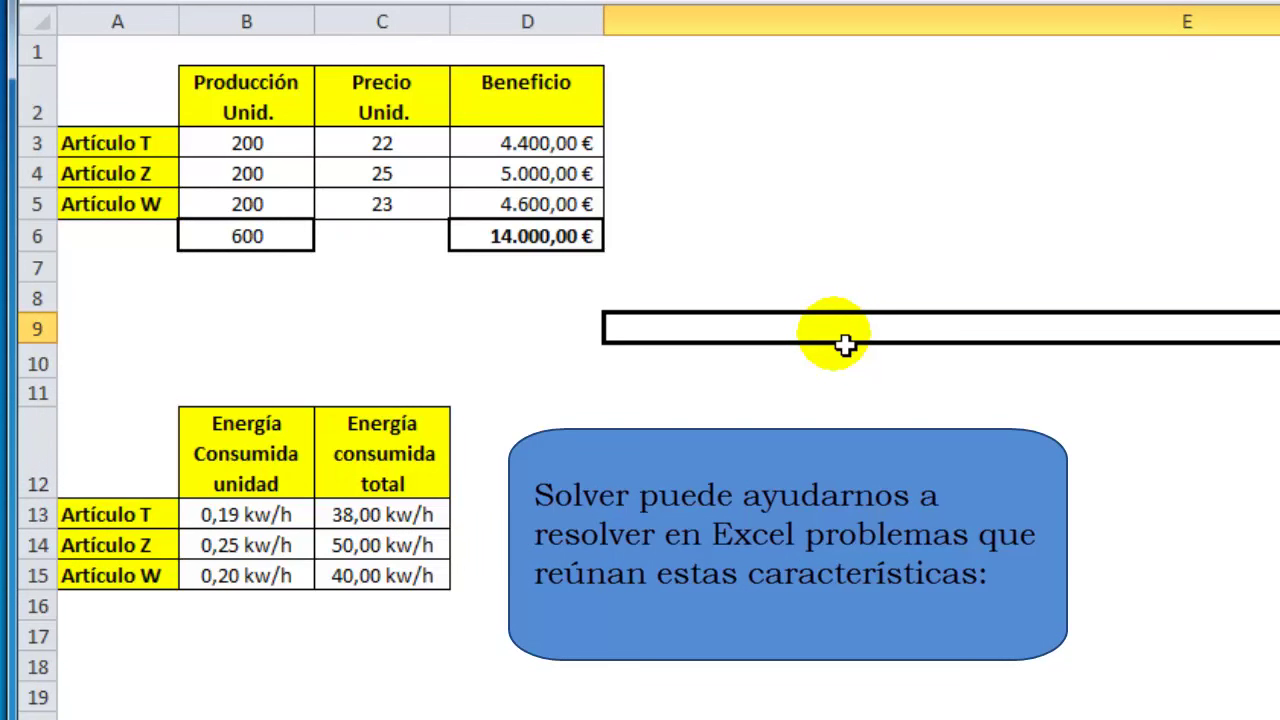
Step: Highlight the total profit D6, production quantities B3:B5 and energy totals C13:C15
click(585, 238)
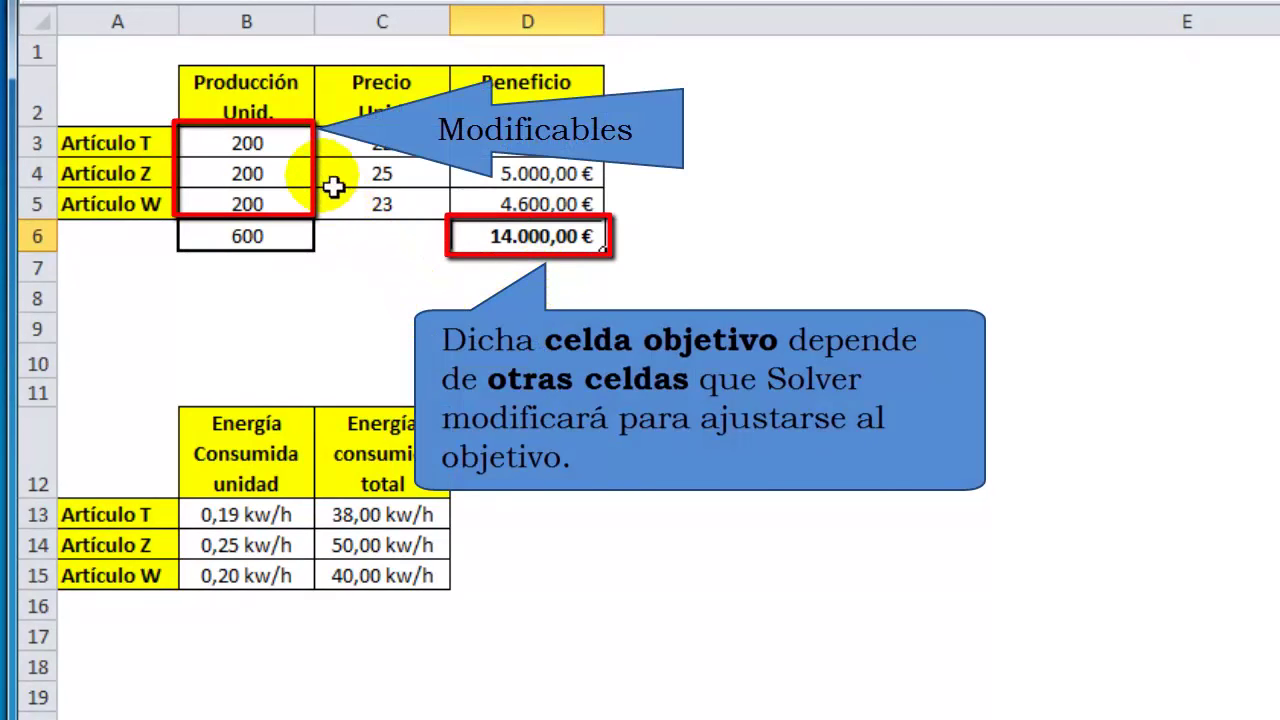
click(302, 140)
drag(312, 167, 306, 212)
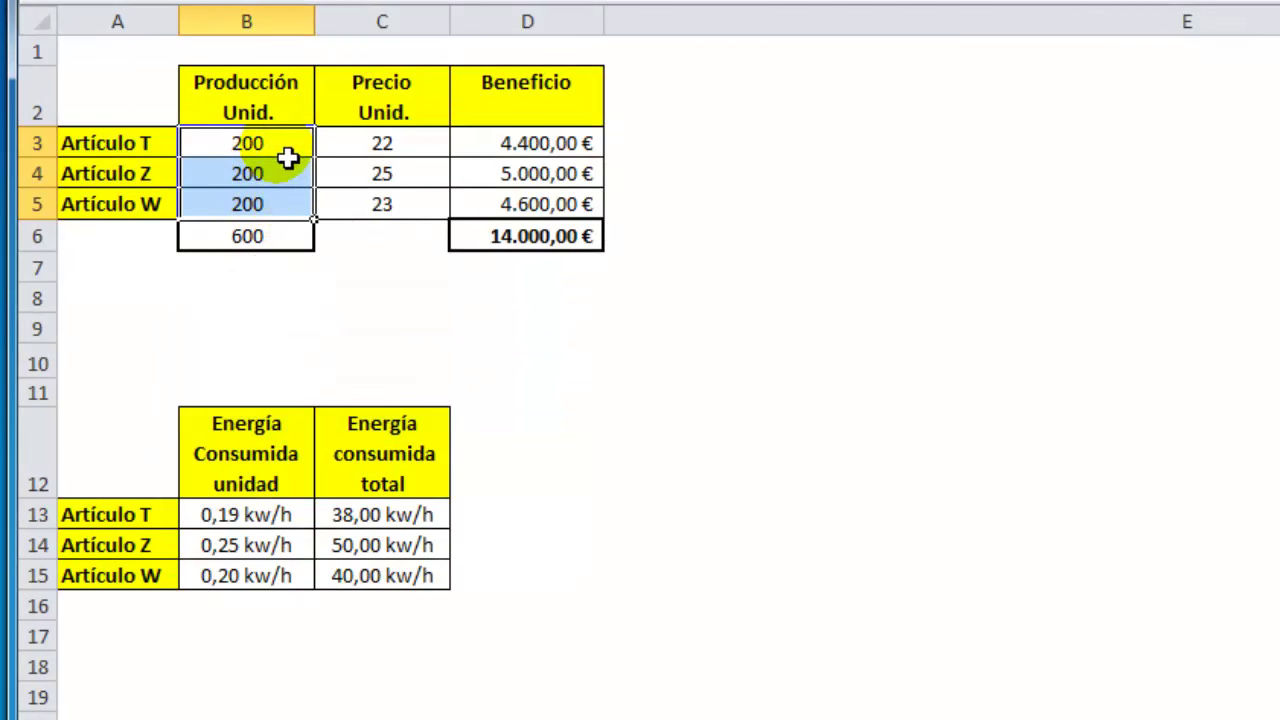
click(401, 524)
drag(401, 524, 413, 580)
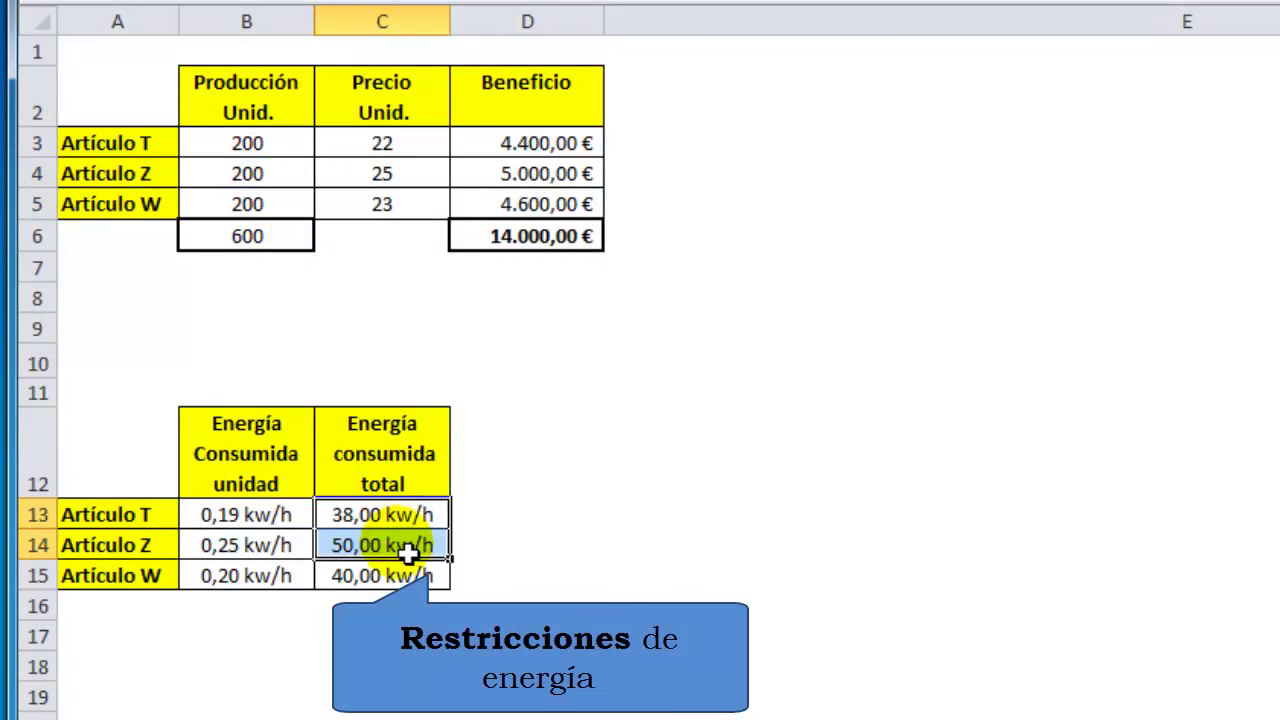
click(447, 325)
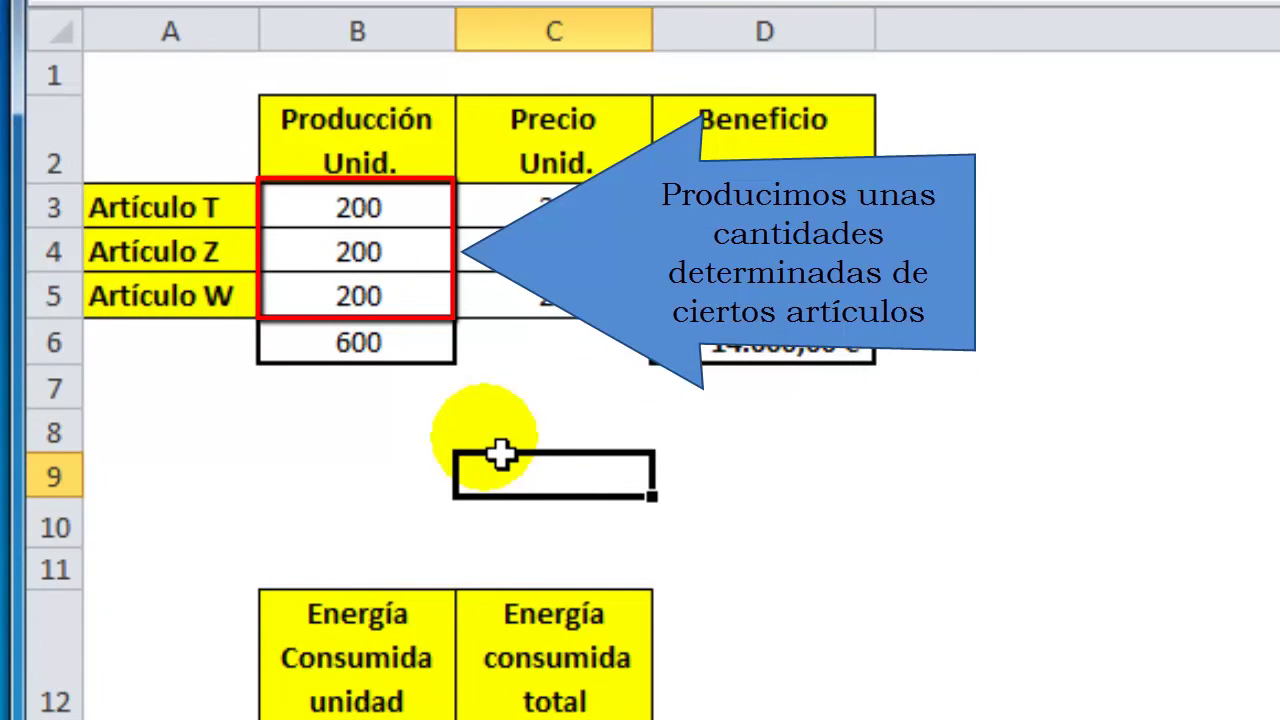
Step: Highlight quantities B3:B5, unit prices C3:C5 and profits D3:D5, then inspect Artículo T's energy formula
click(400, 202)
drag(412, 237, 414, 294)
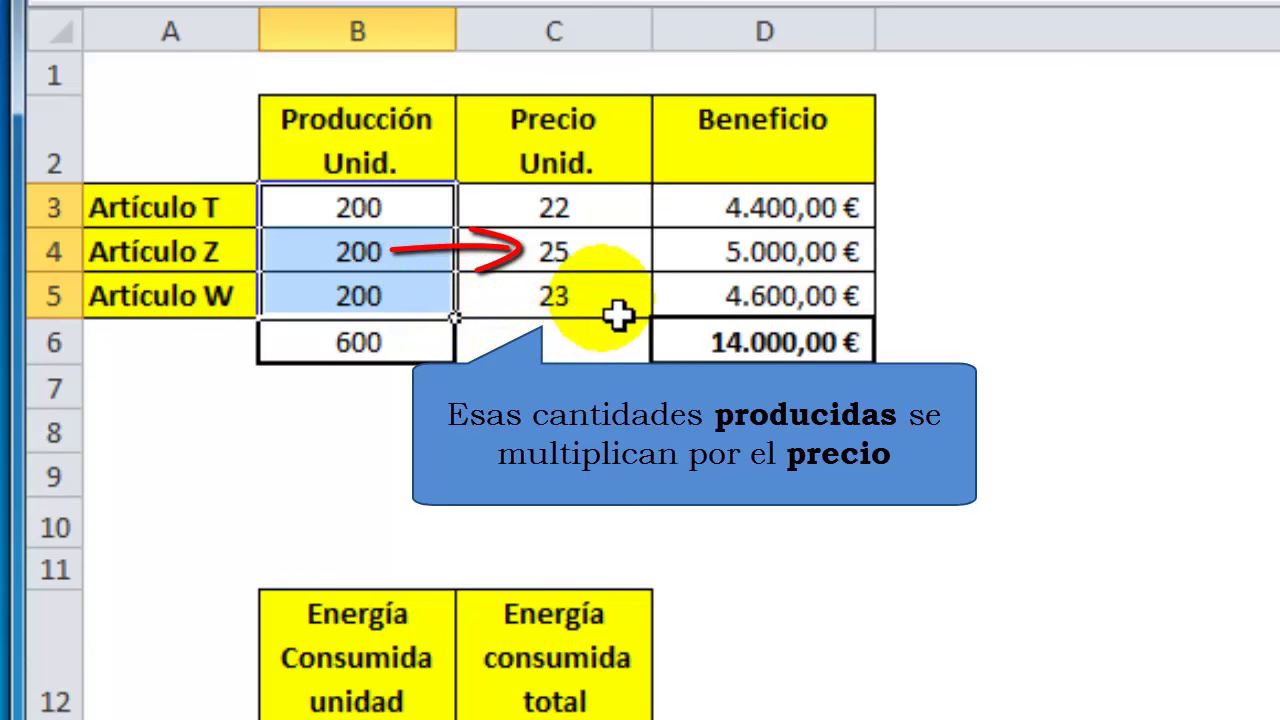
drag(615, 305, 617, 221)
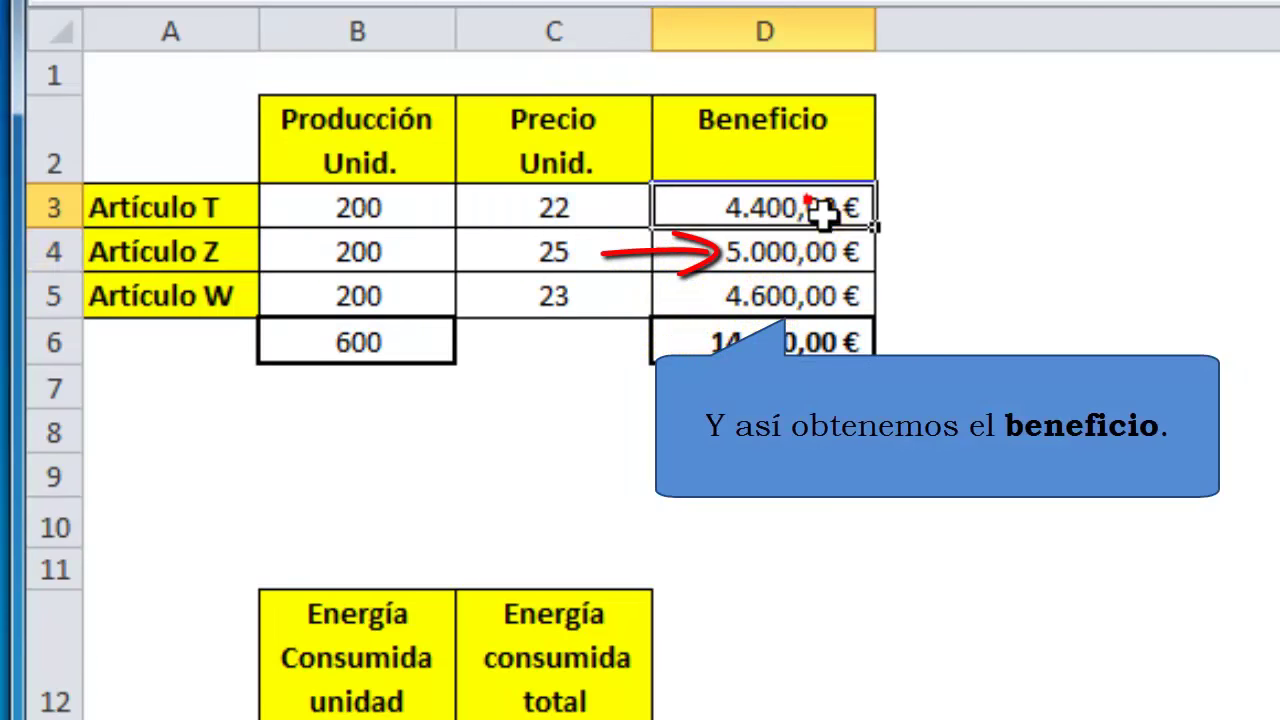
drag(823, 214, 825, 290)
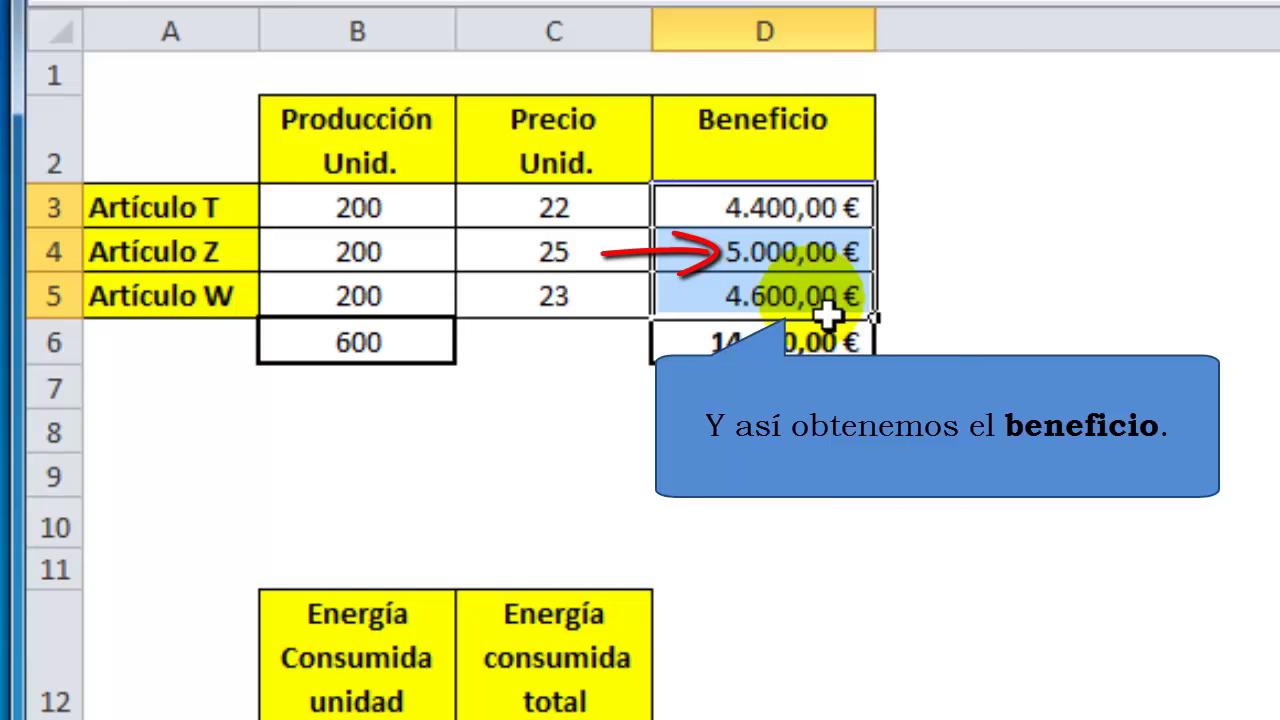
click(731, 431)
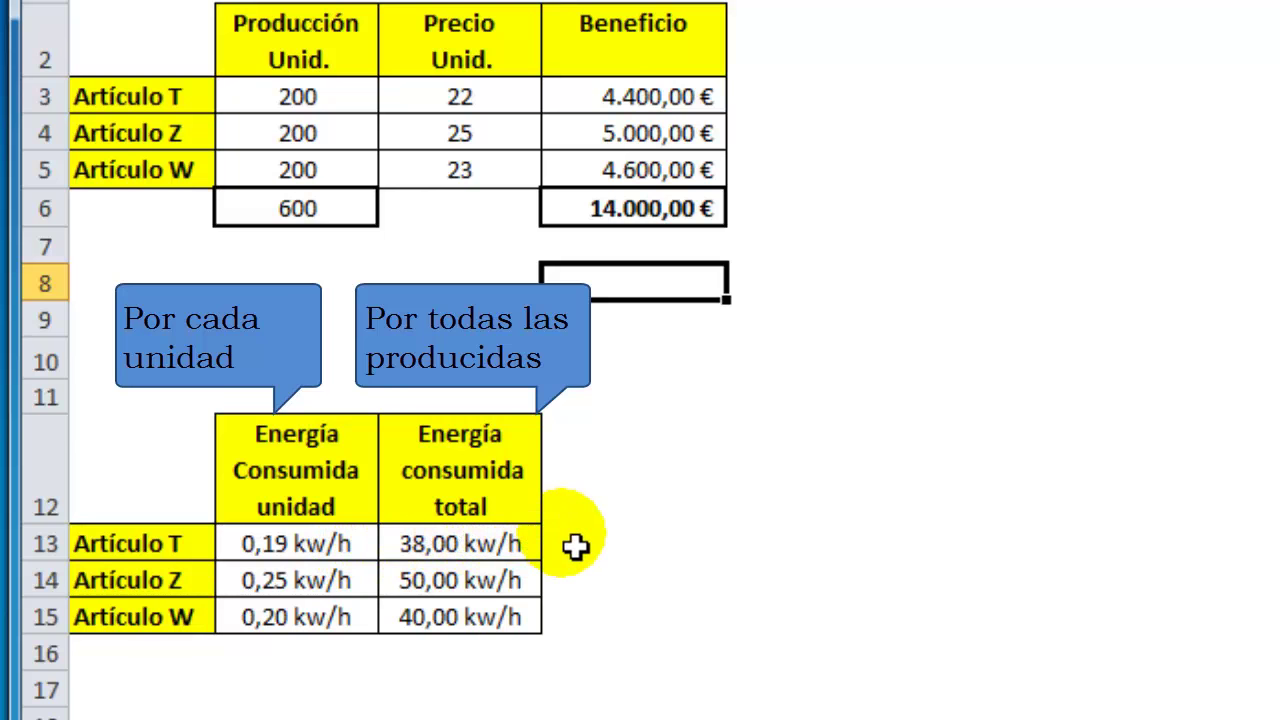
double_click(527, 558)
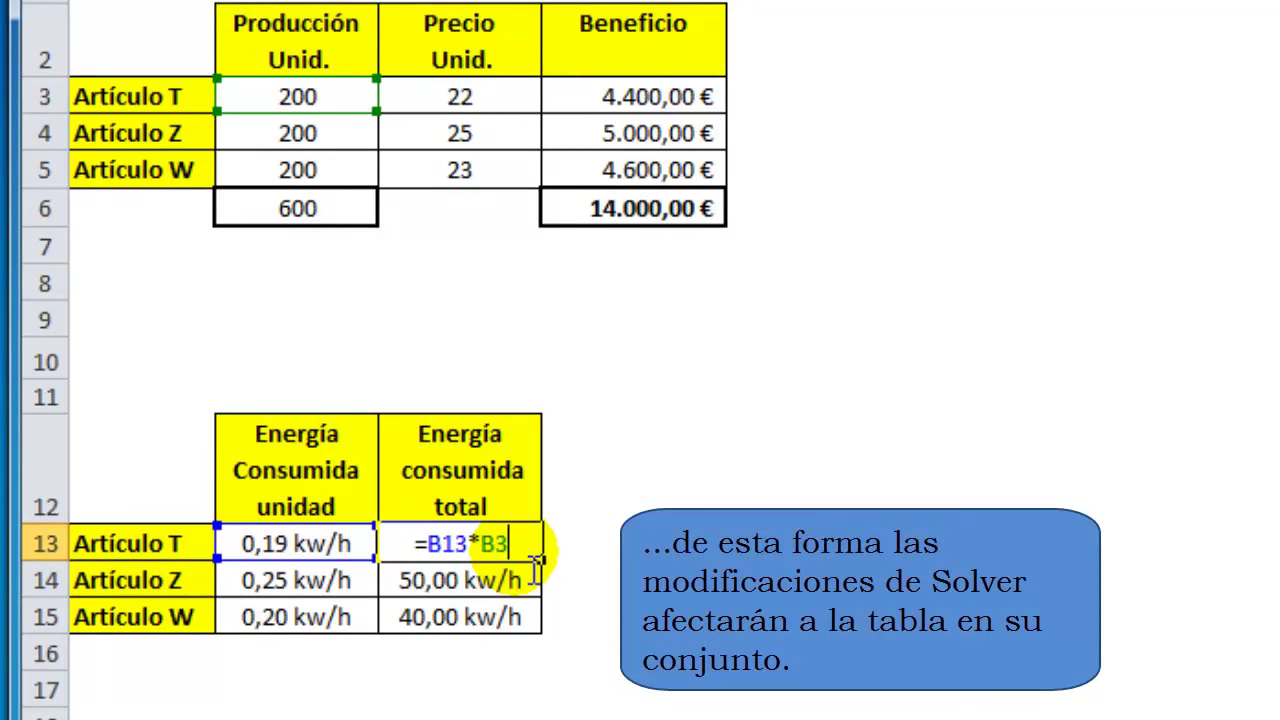
key(ctrl+Return)
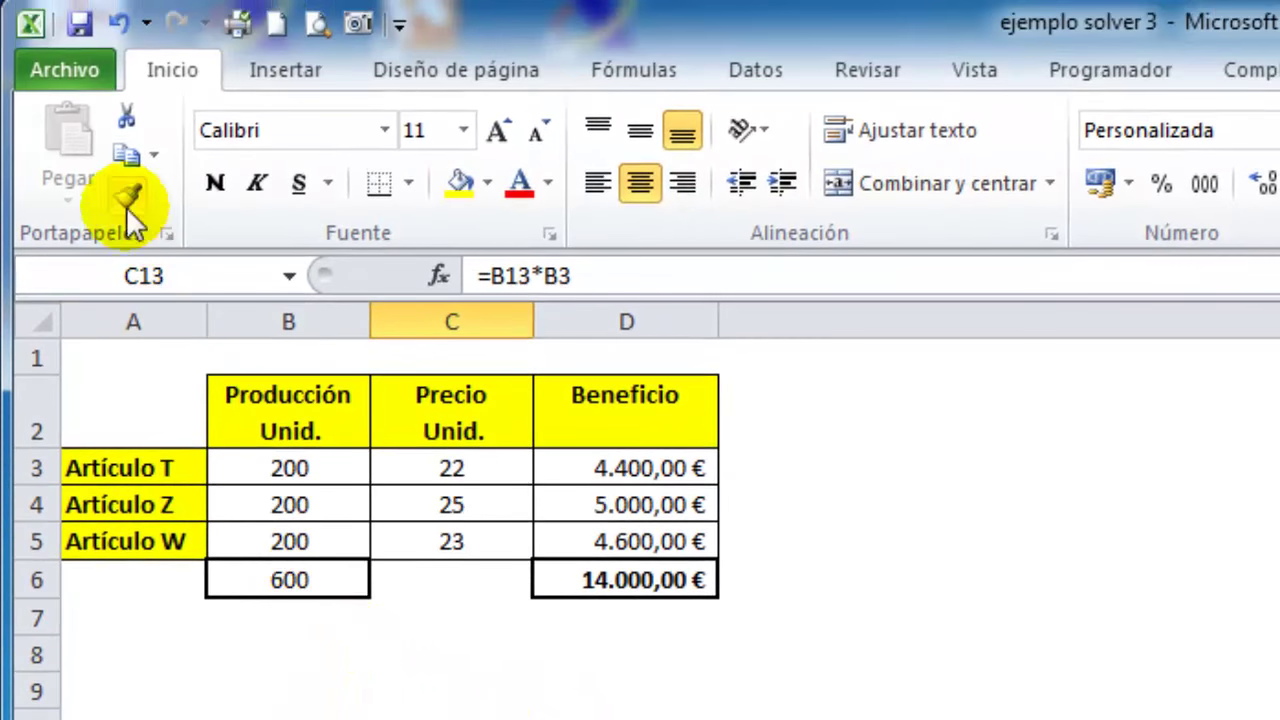
Step: Enable the Solver add-in from Archivo > Opciones > Complementos
click(85, 74)
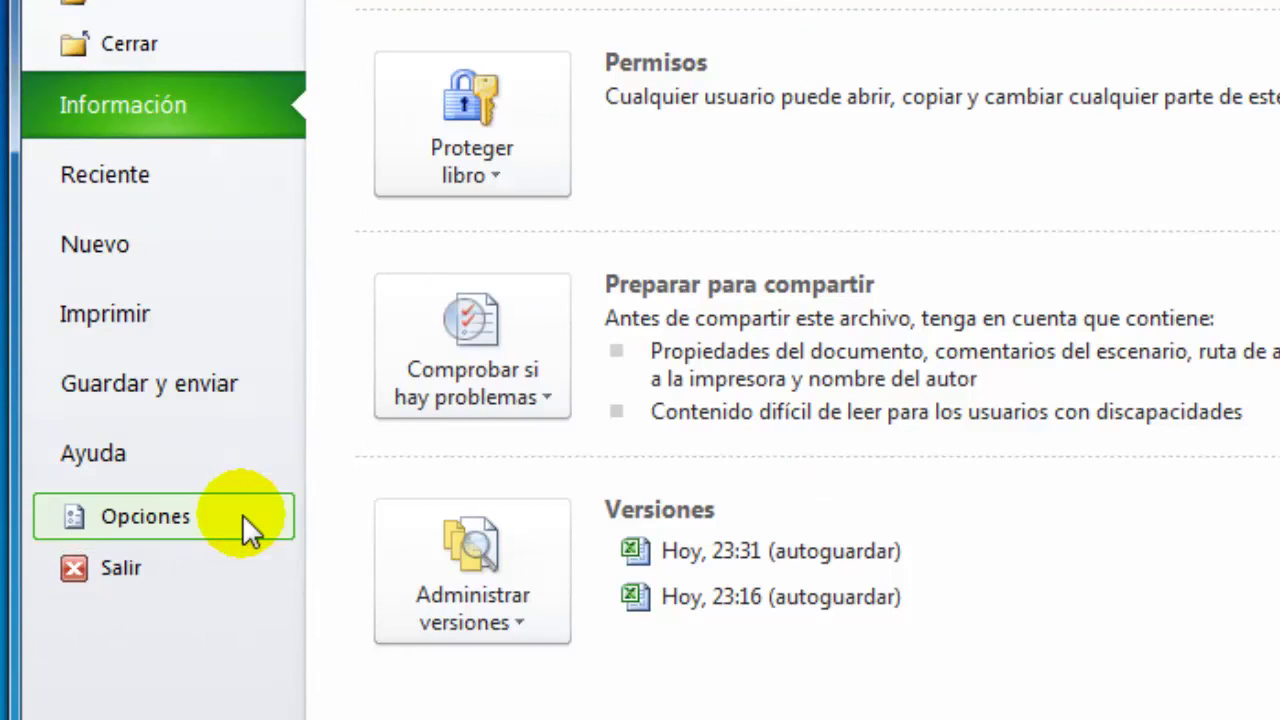
click(244, 516)
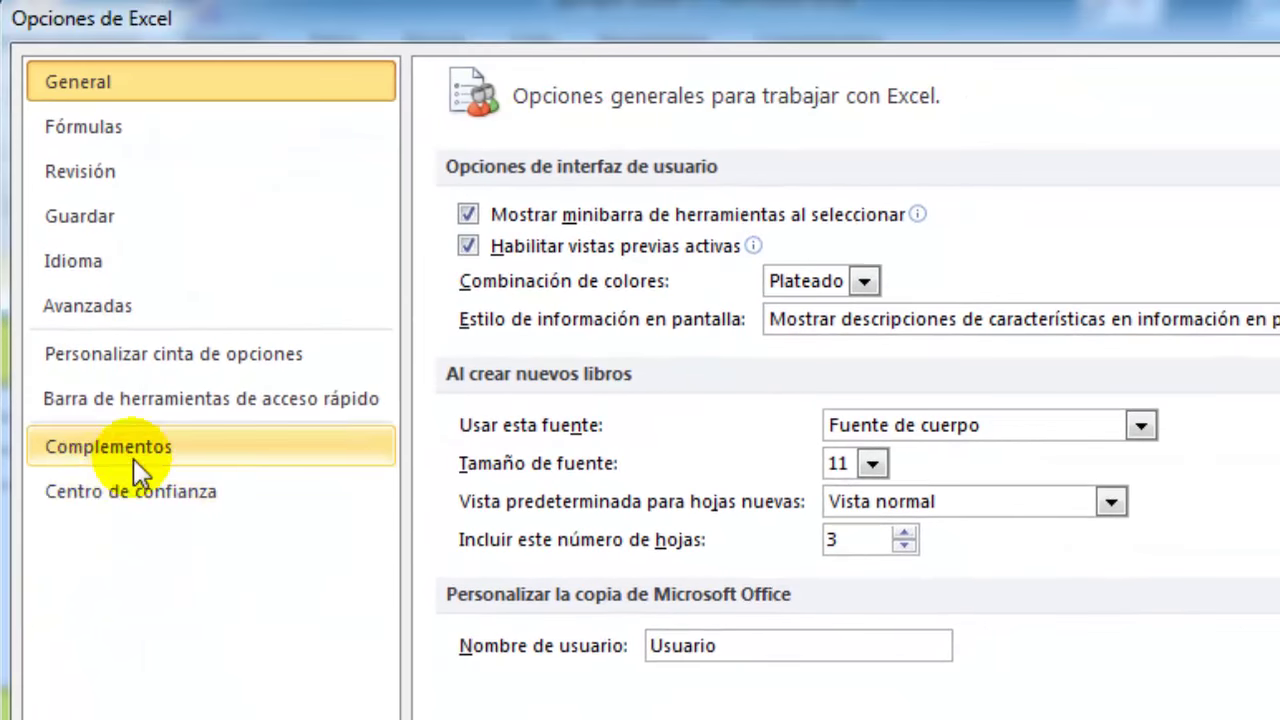
click(178, 428)
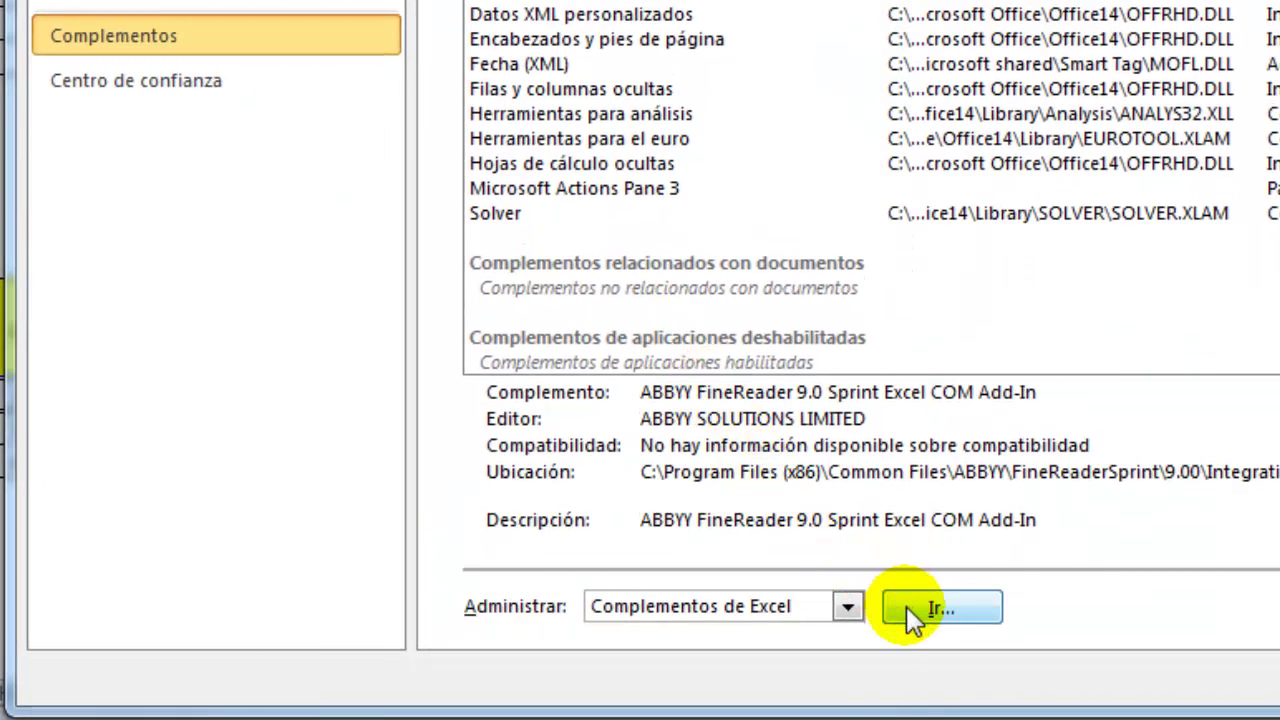
click(910, 612)
click(910, 612)
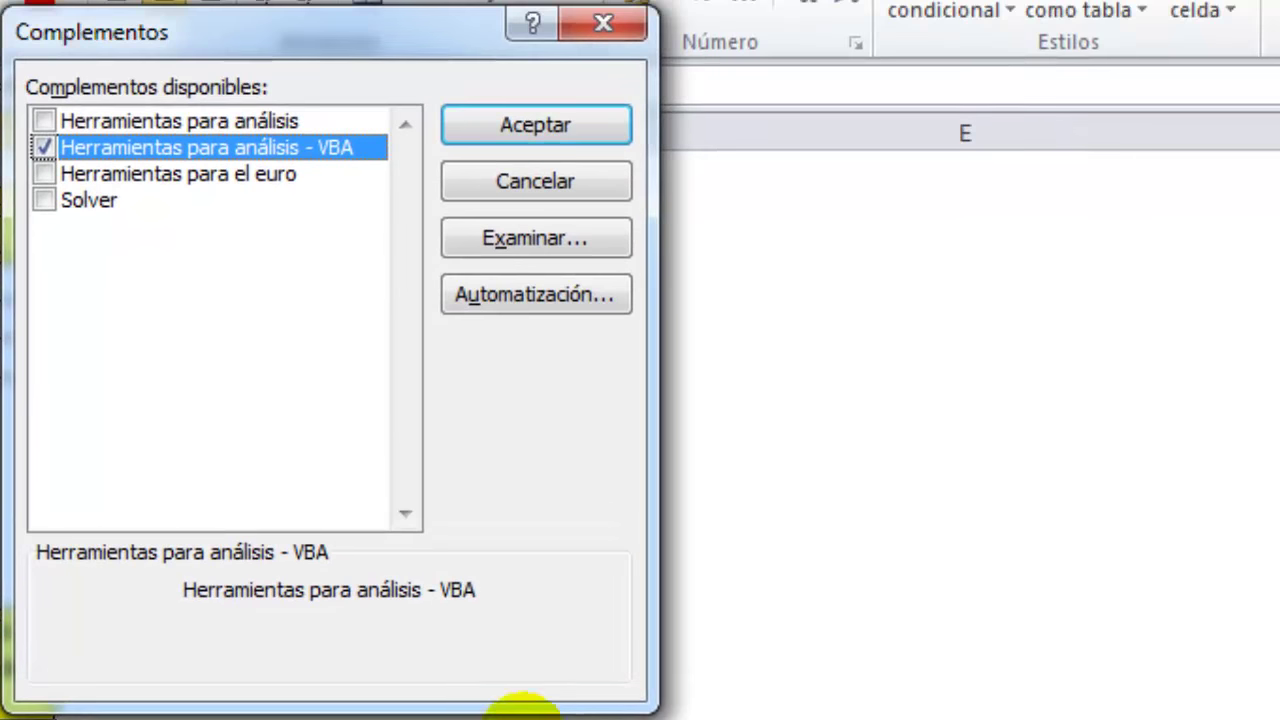
click(46, 201)
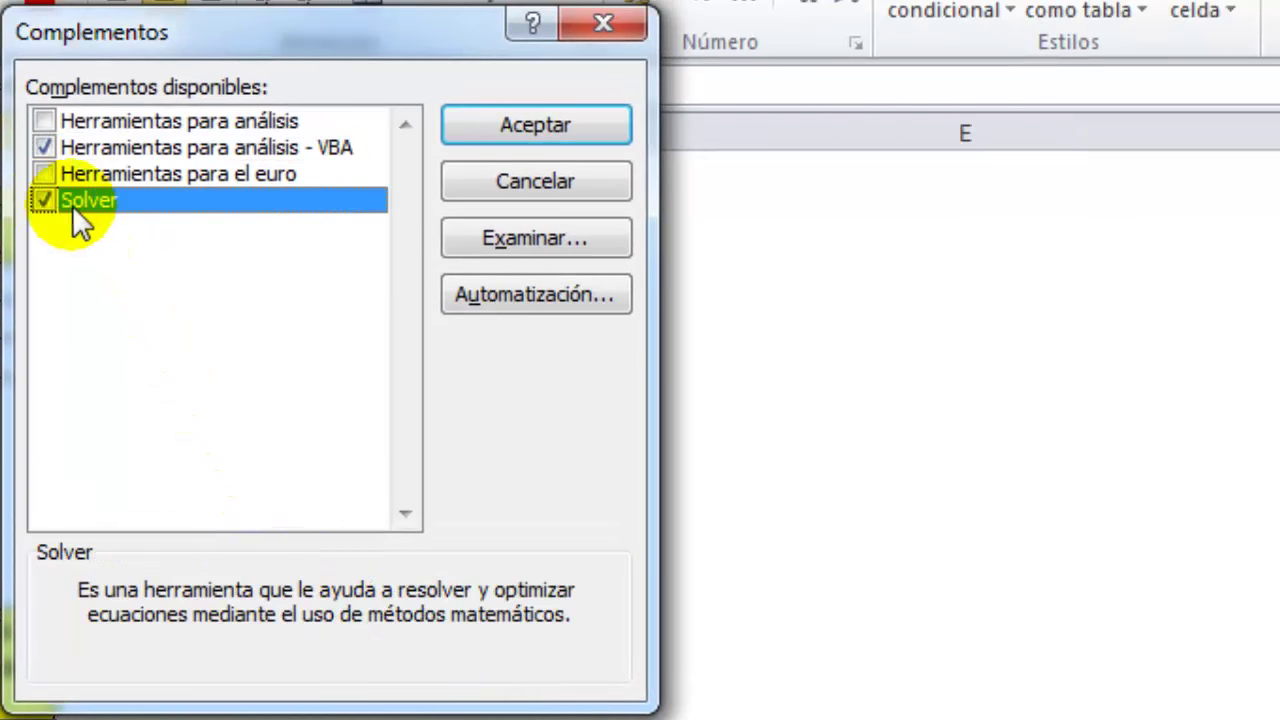
click(470, 140)
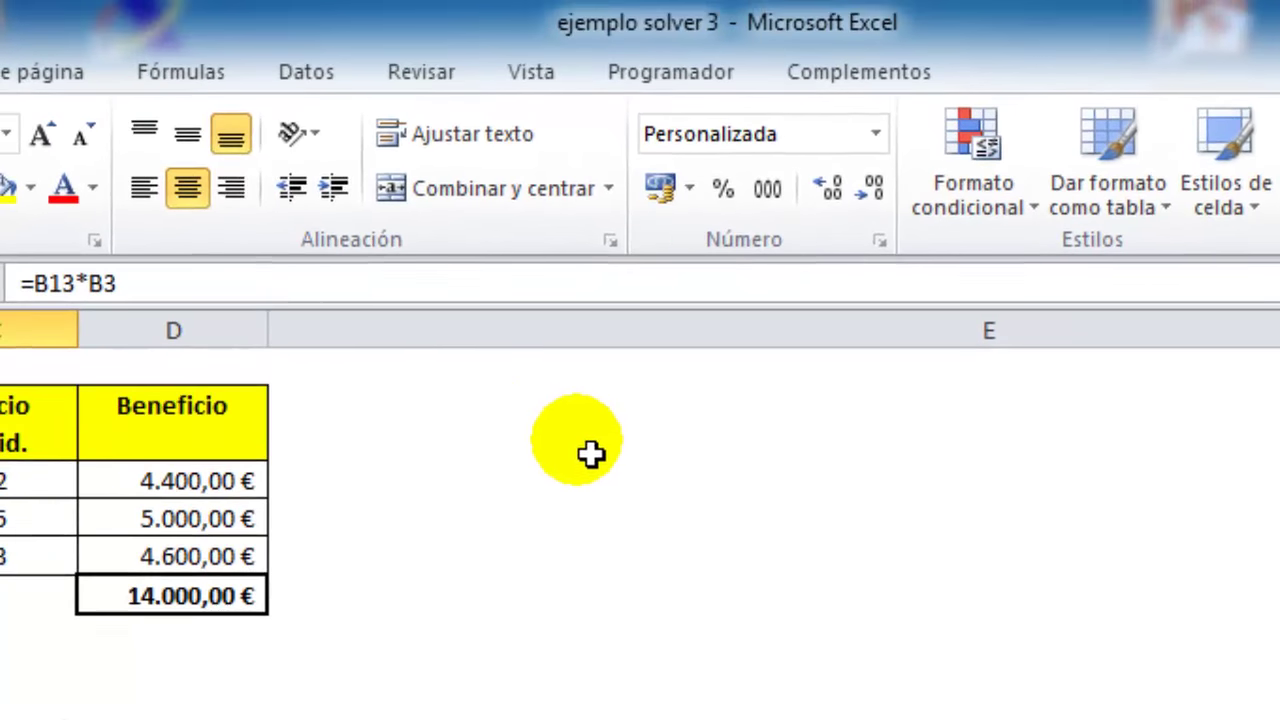
Step: Launch Solver from the Datos tab and centre its Parameters dialog on screen
click(318, 82)
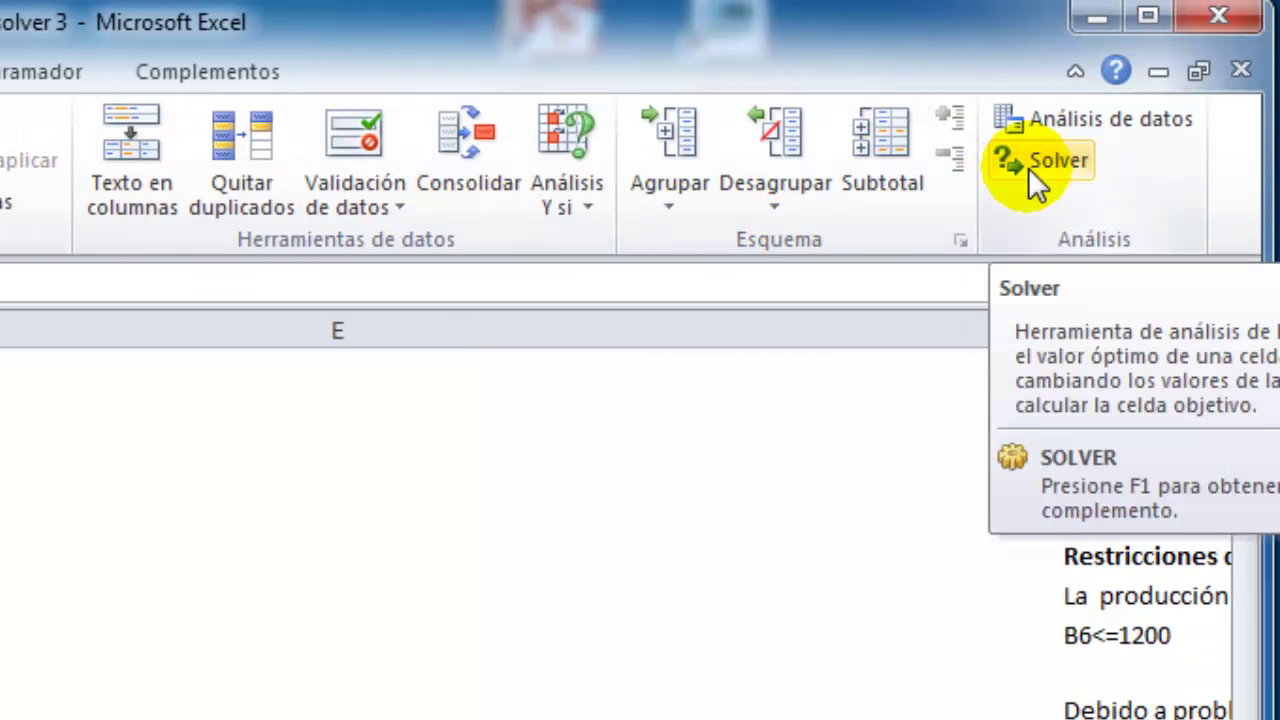
click(1030, 168)
drag(80, 68, 727, 67)
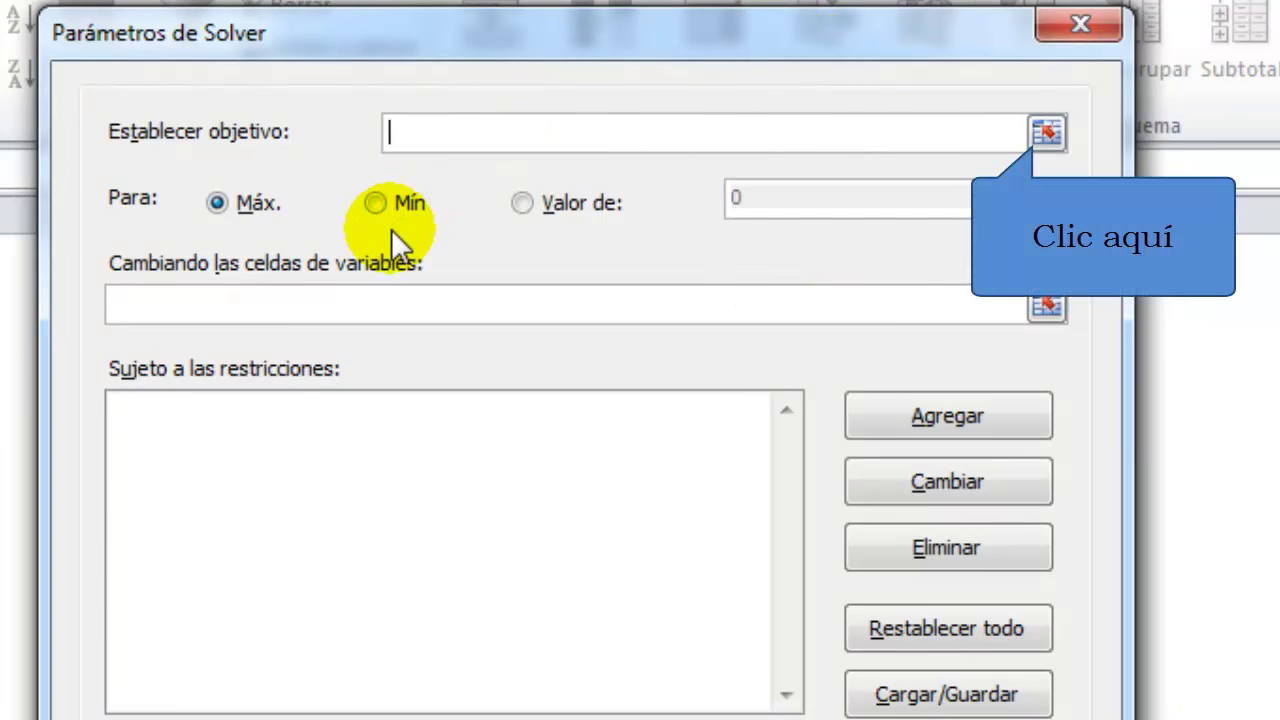
Step: Set the Solver objective cell to $D$6 with Máx selected
click(1046, 133)
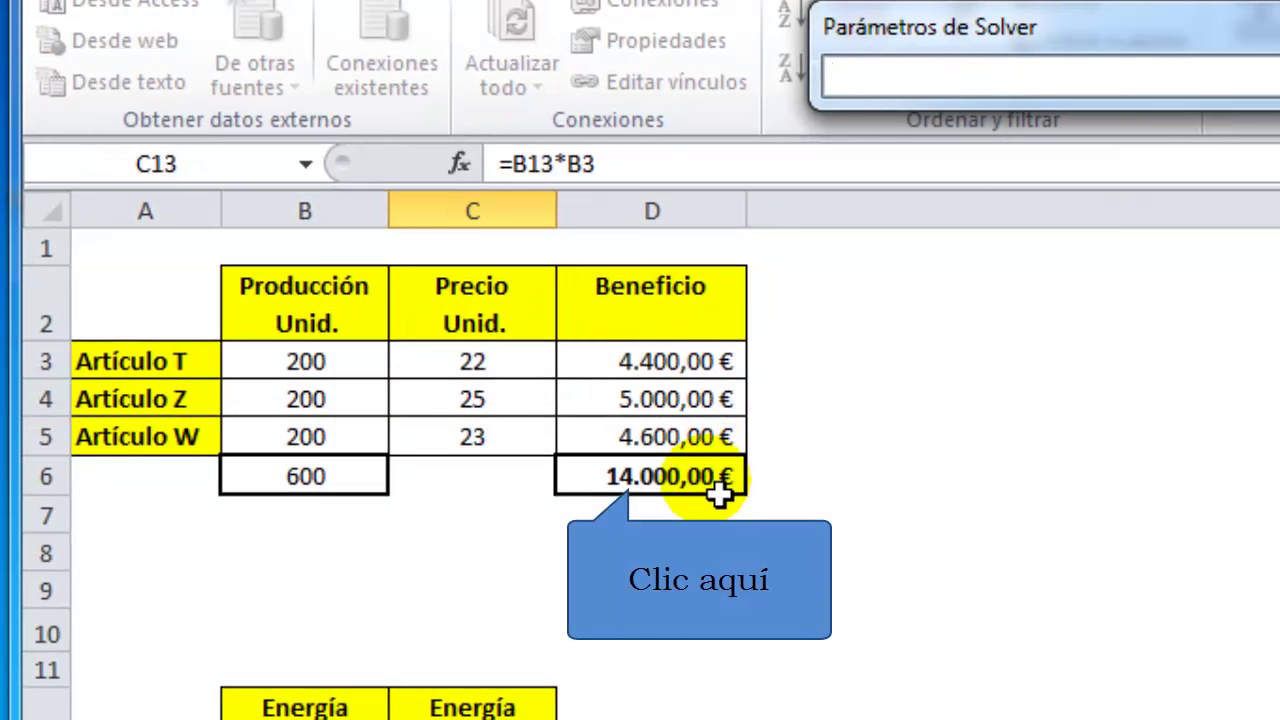
click(719, 493)
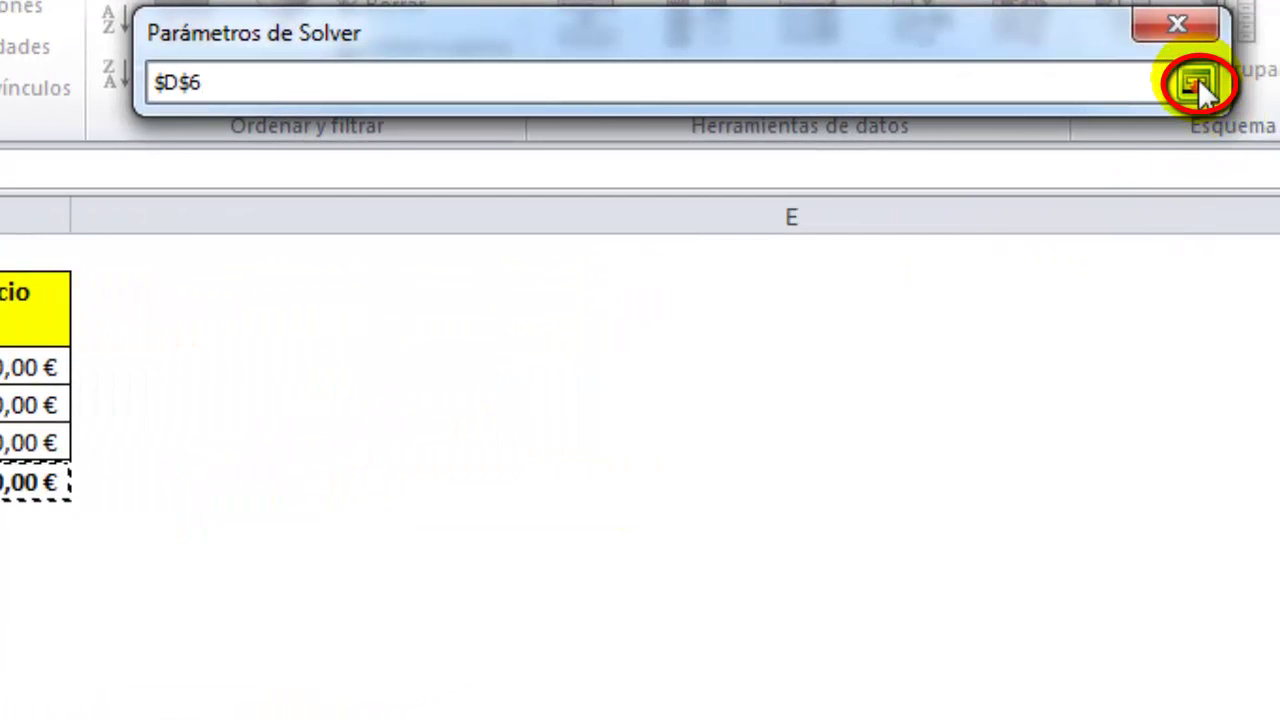
click(1196, 82)
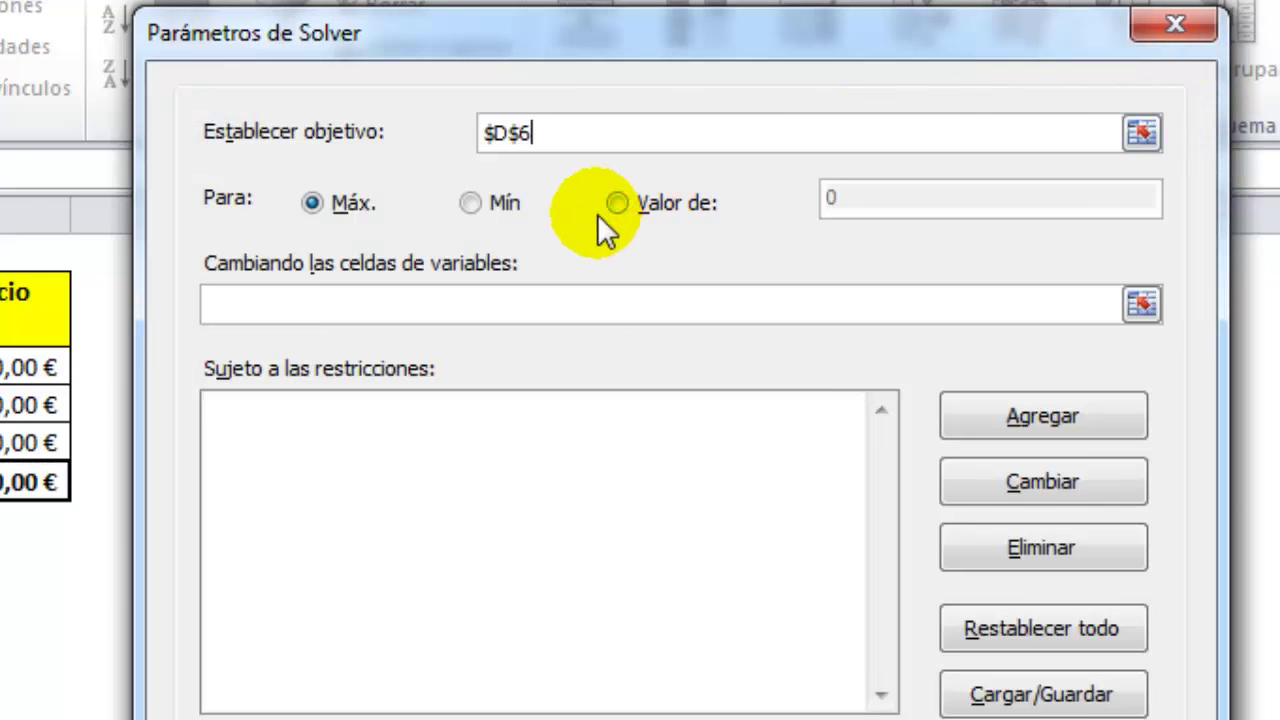
click(317, 205)
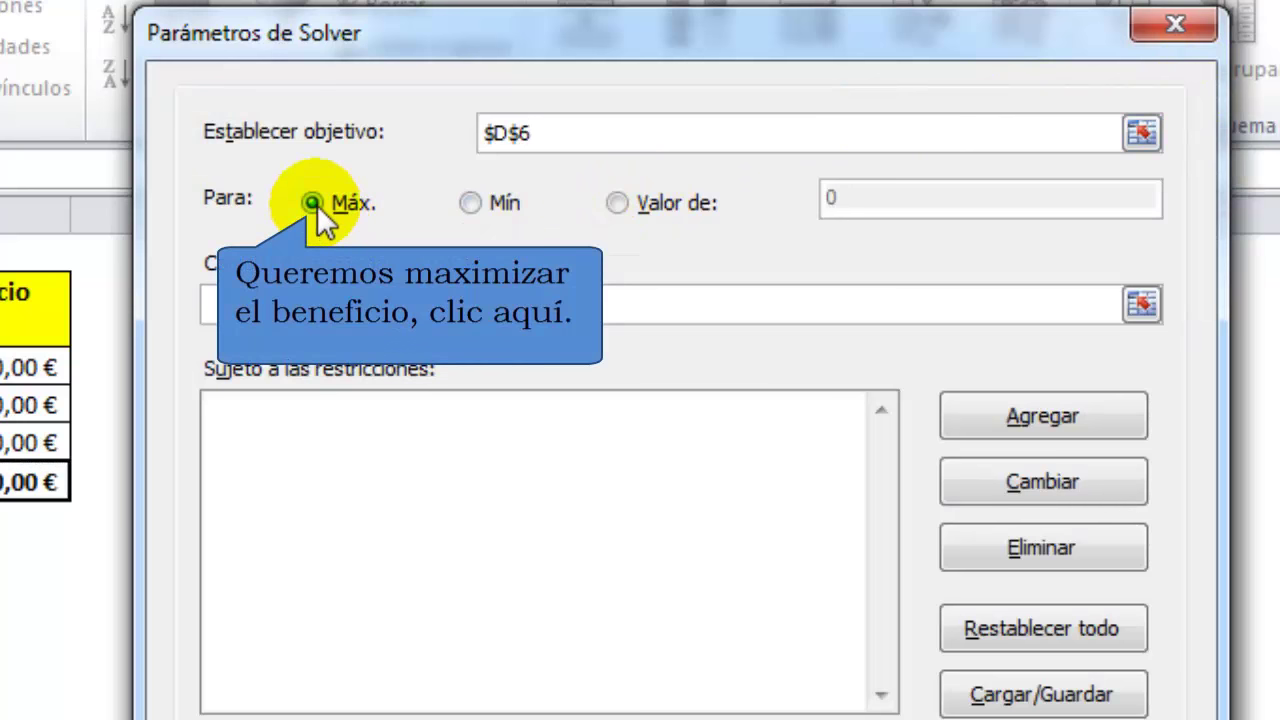
click(317, 204)
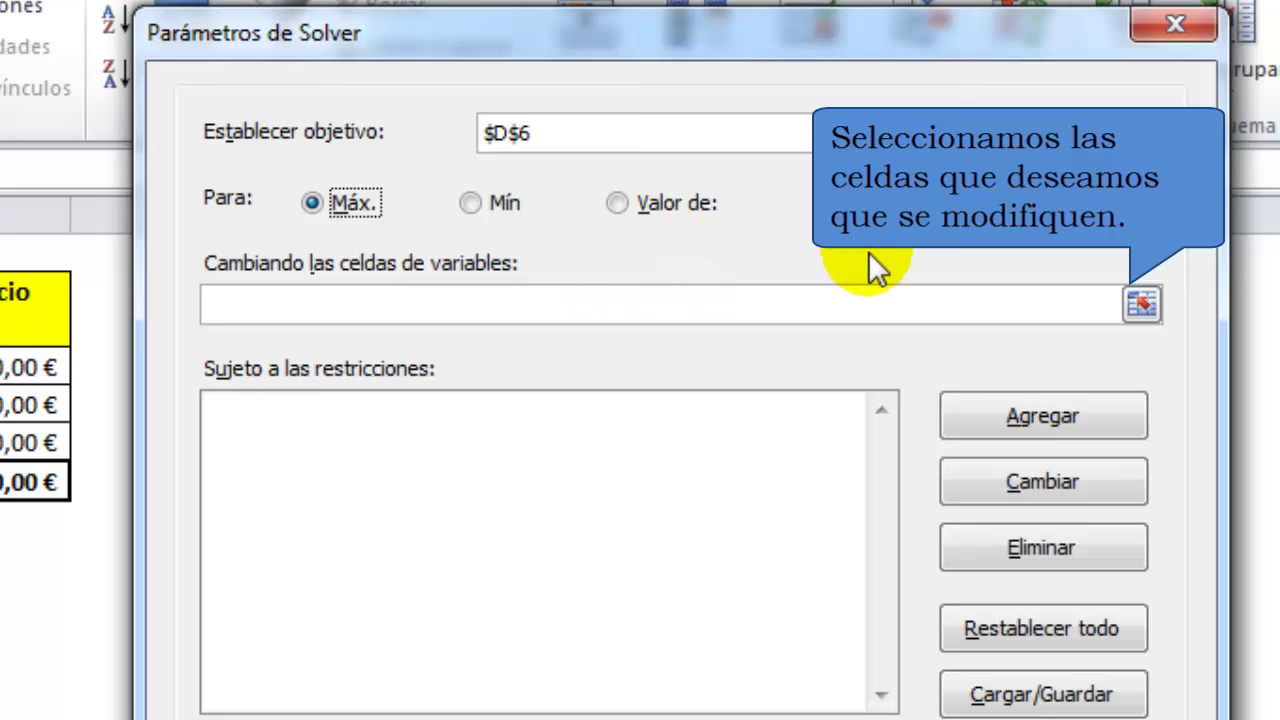
Step: Set Solver's variable cells to $B$3:$B$5, the three production quantities
click(1141, 304)
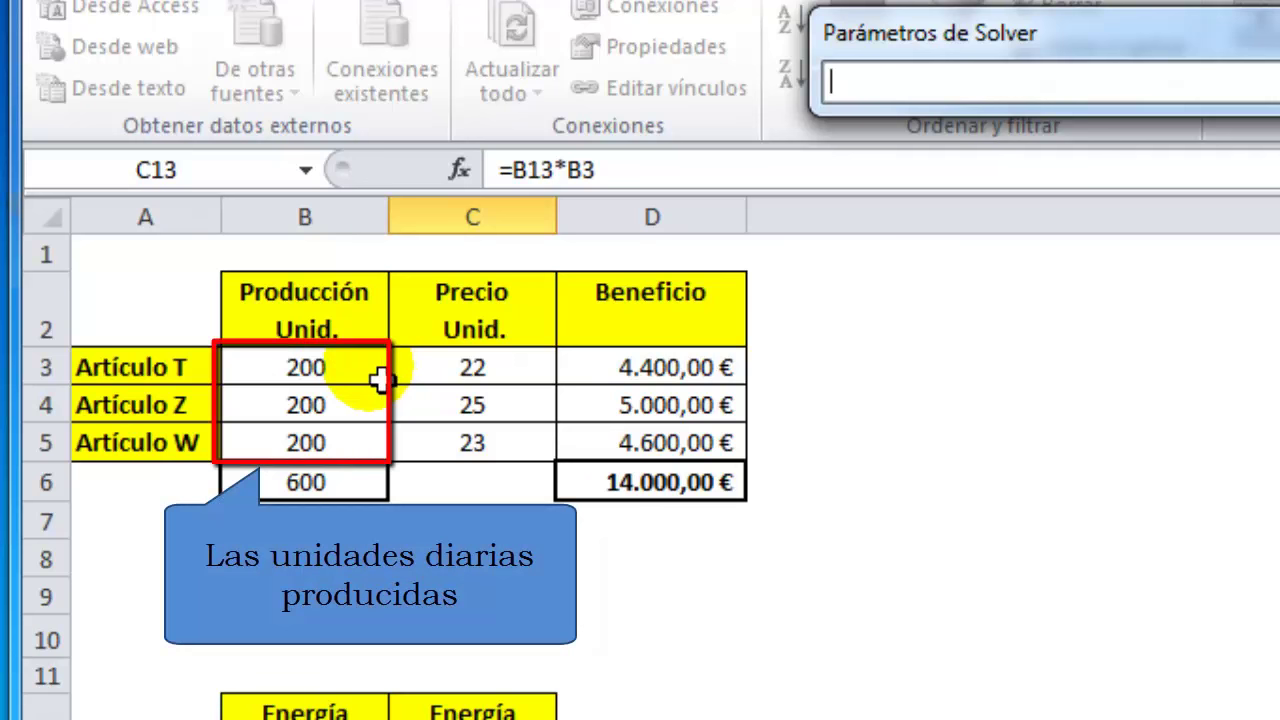
click(381, 378)
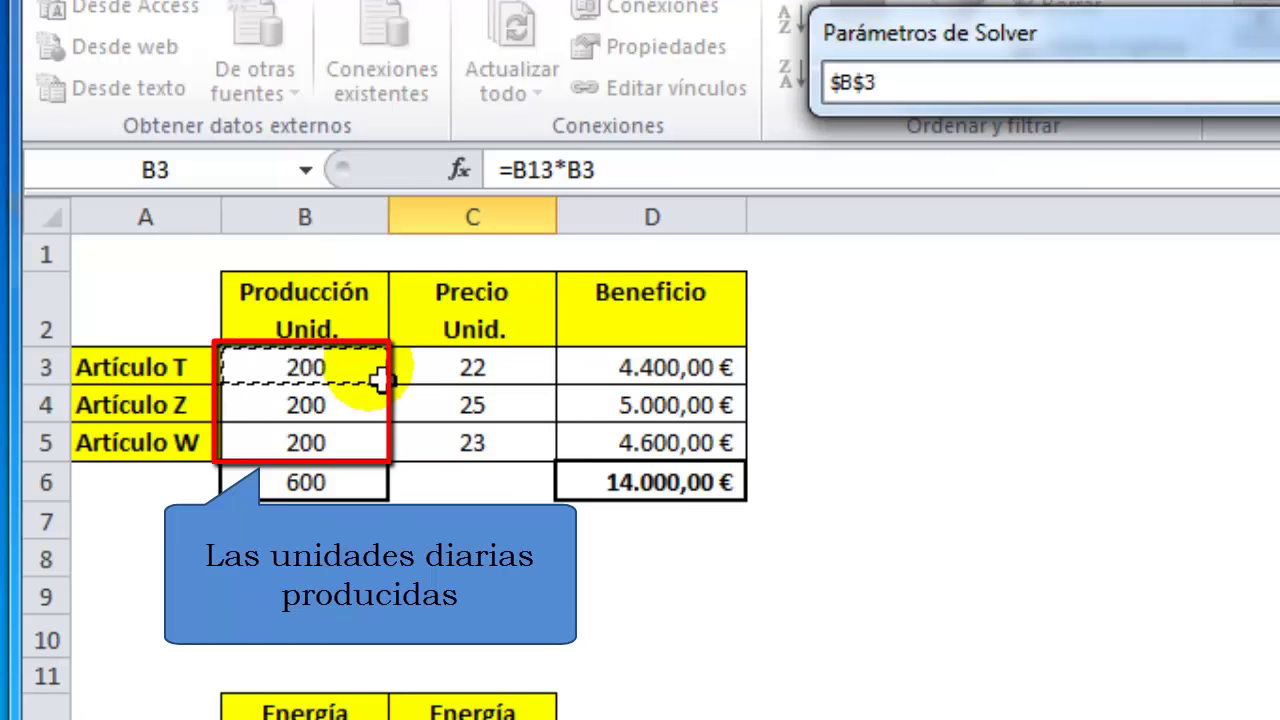
drag(381, 378, 383, 450)
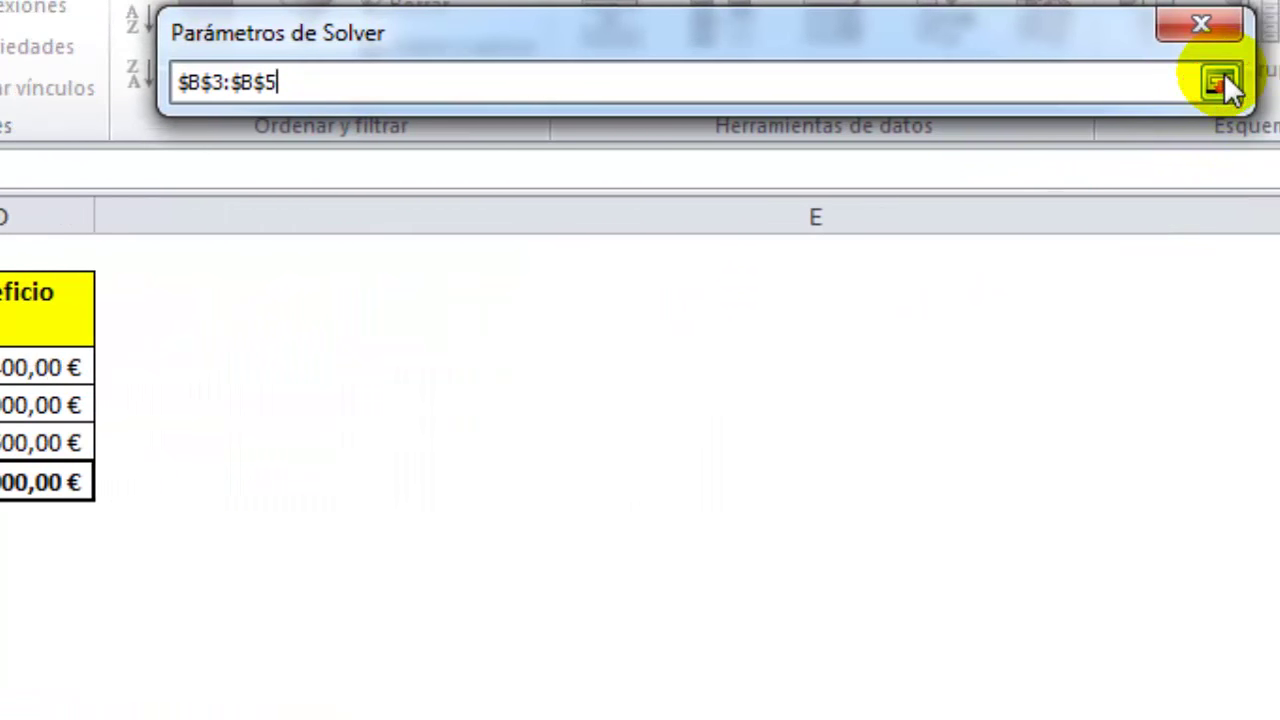
click(1219, 83)
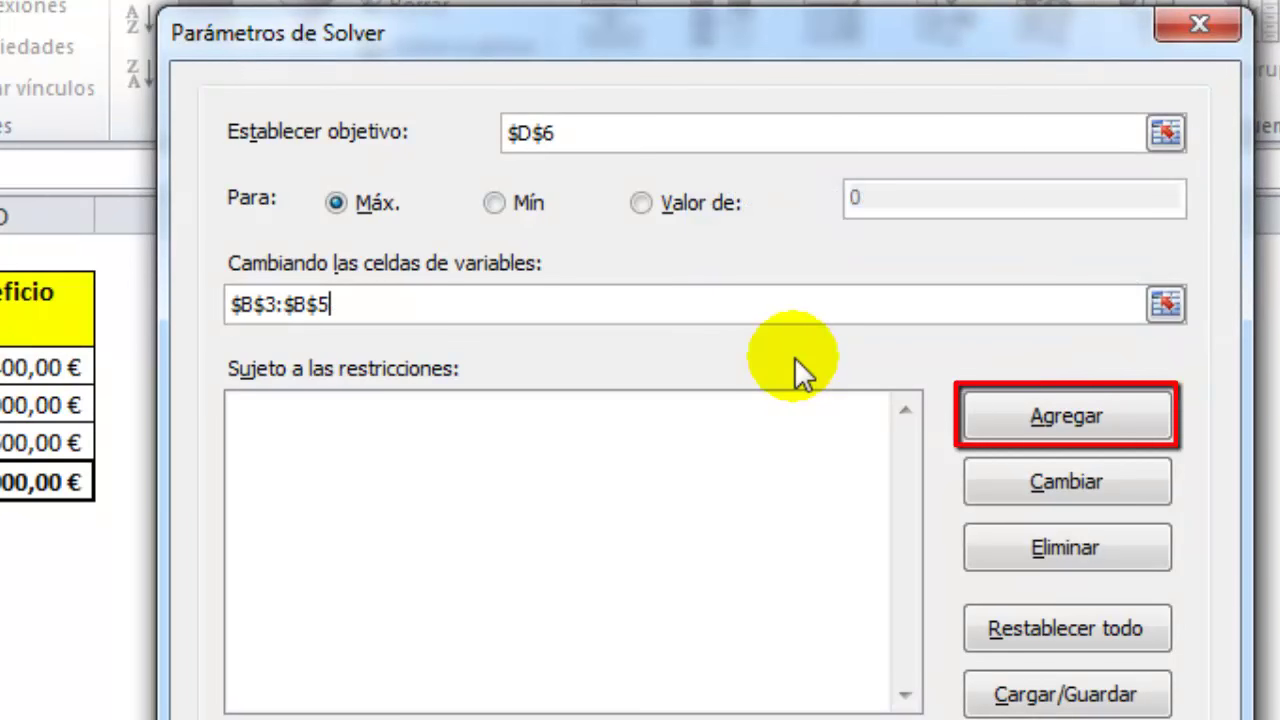
Step: Add production constraints: total production B6 <= 1200 and Artículo Z production B4 <= 30
click(988, 413)
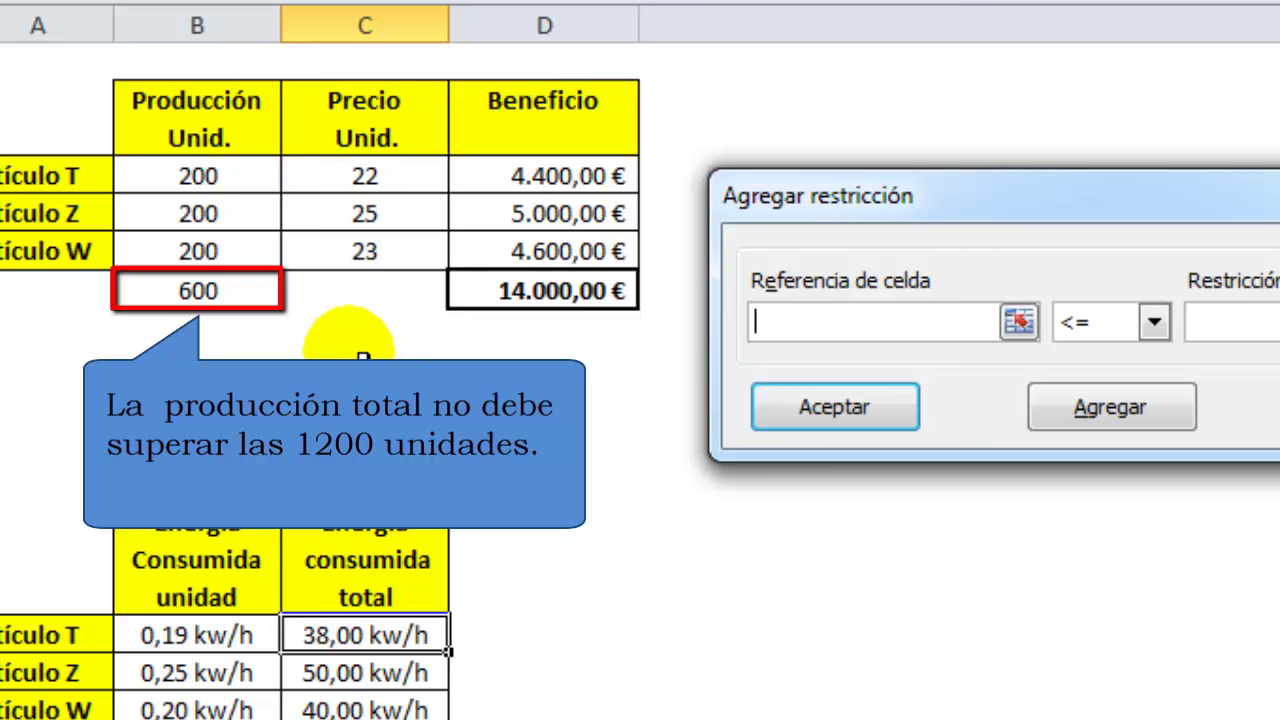
click(225, 305)
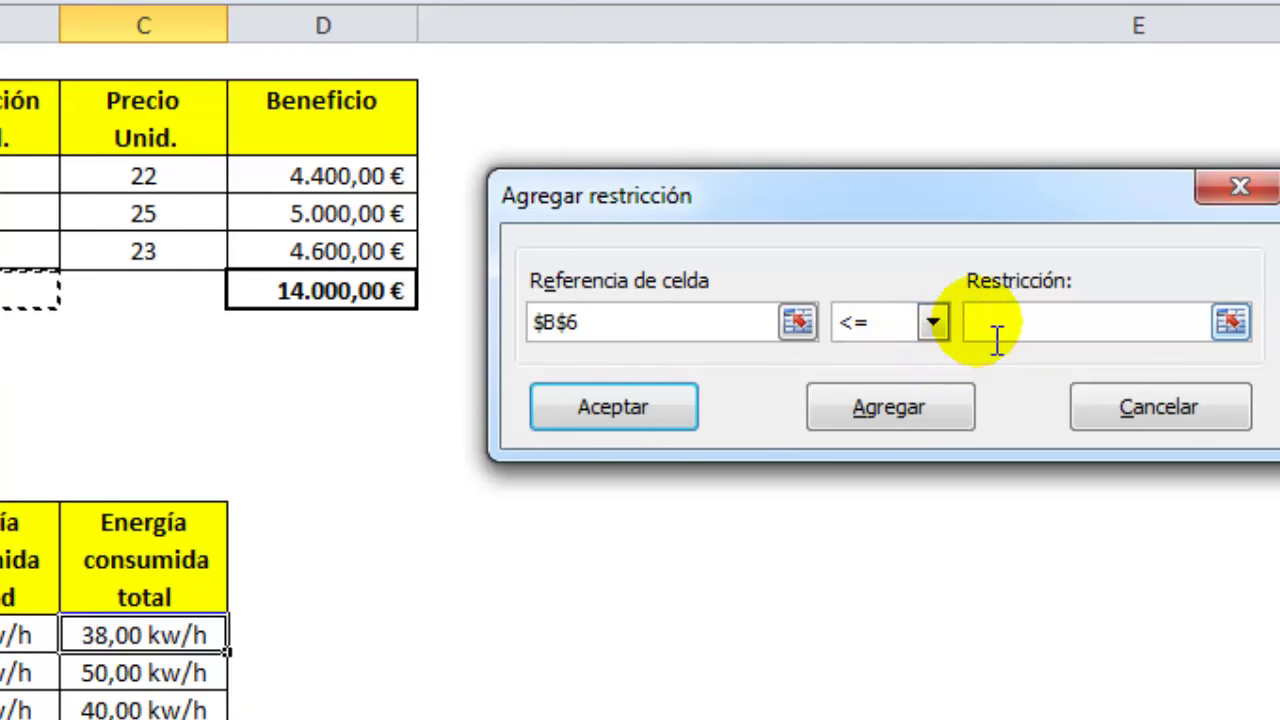
click(994, 335)
text(1200)
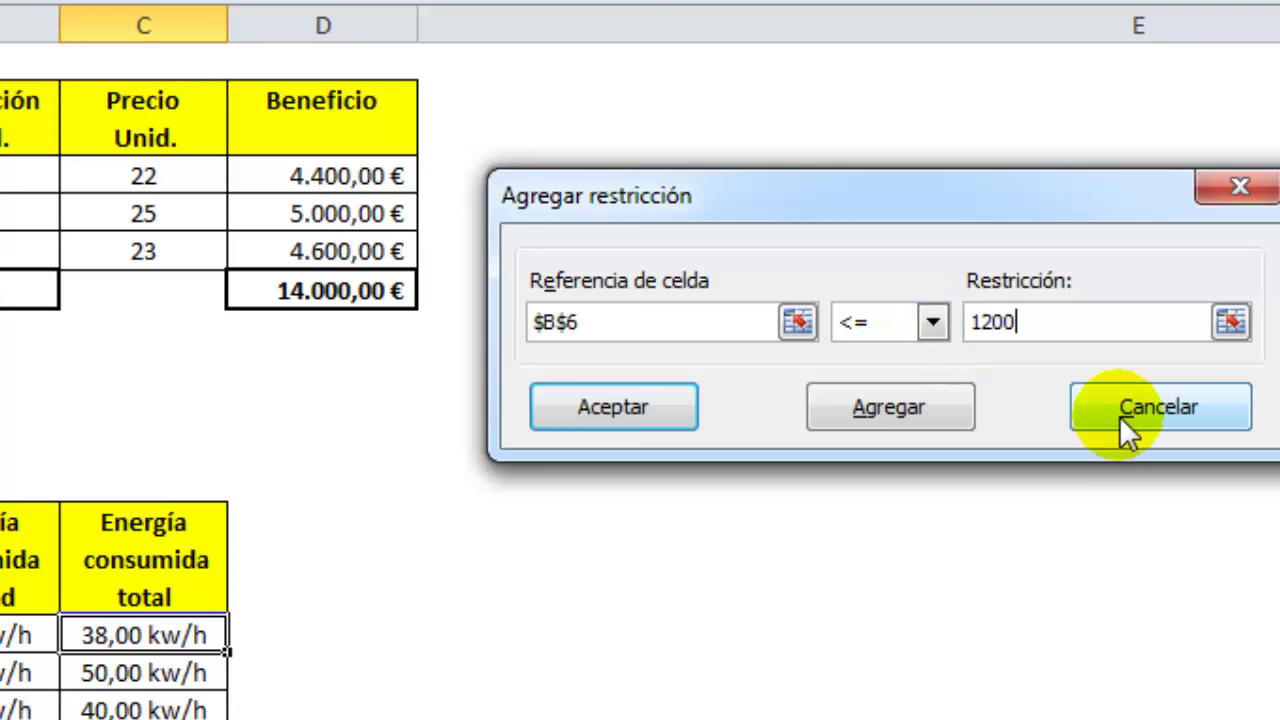
click(935, 418)
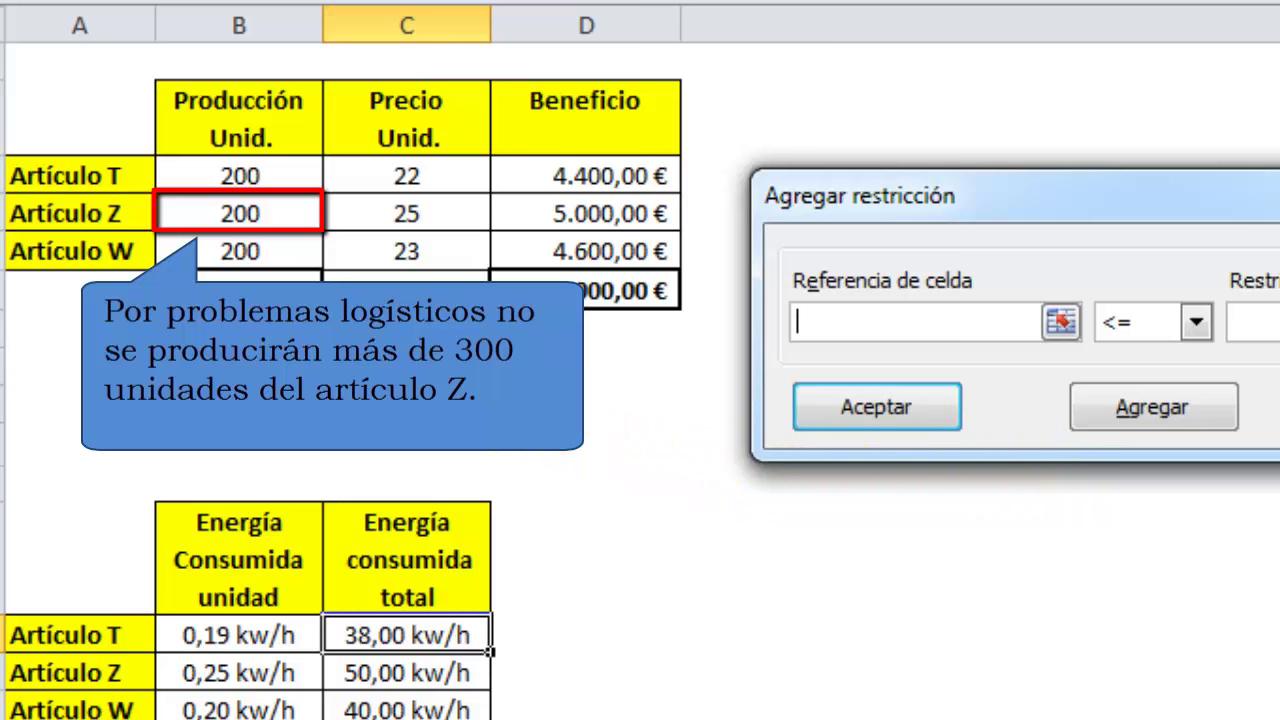
click(303, 220)
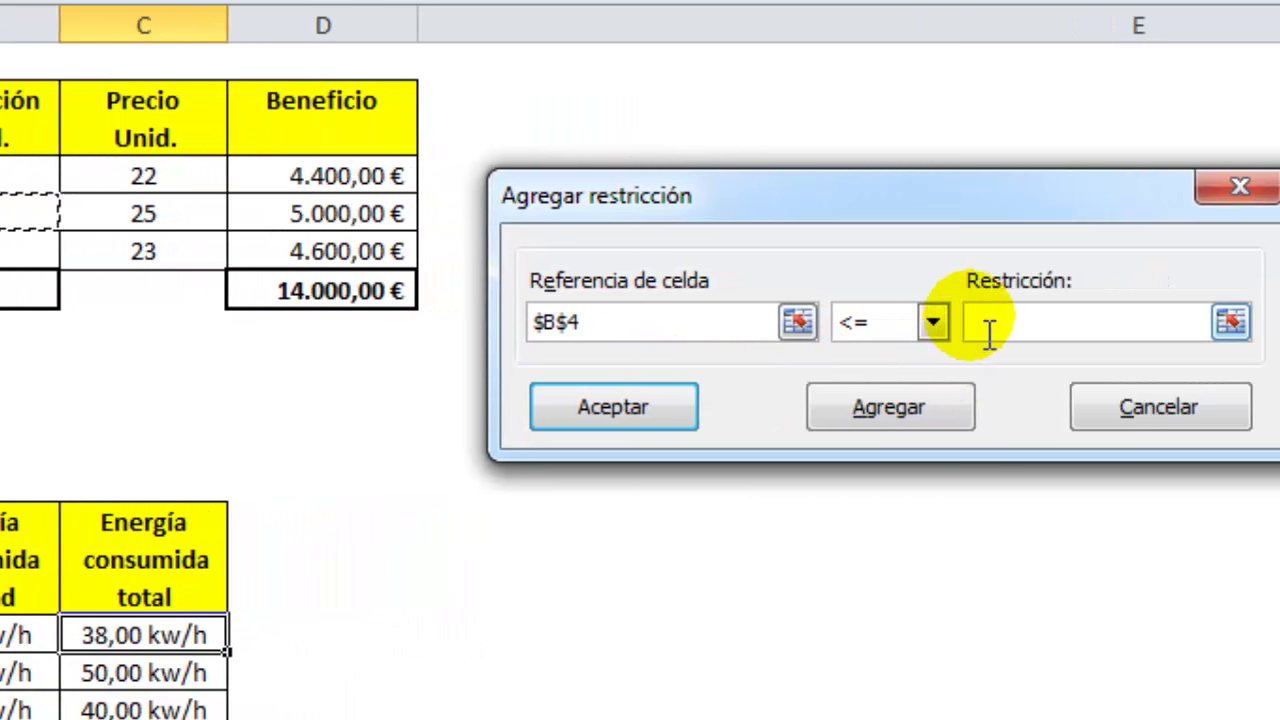
click(988, 330)
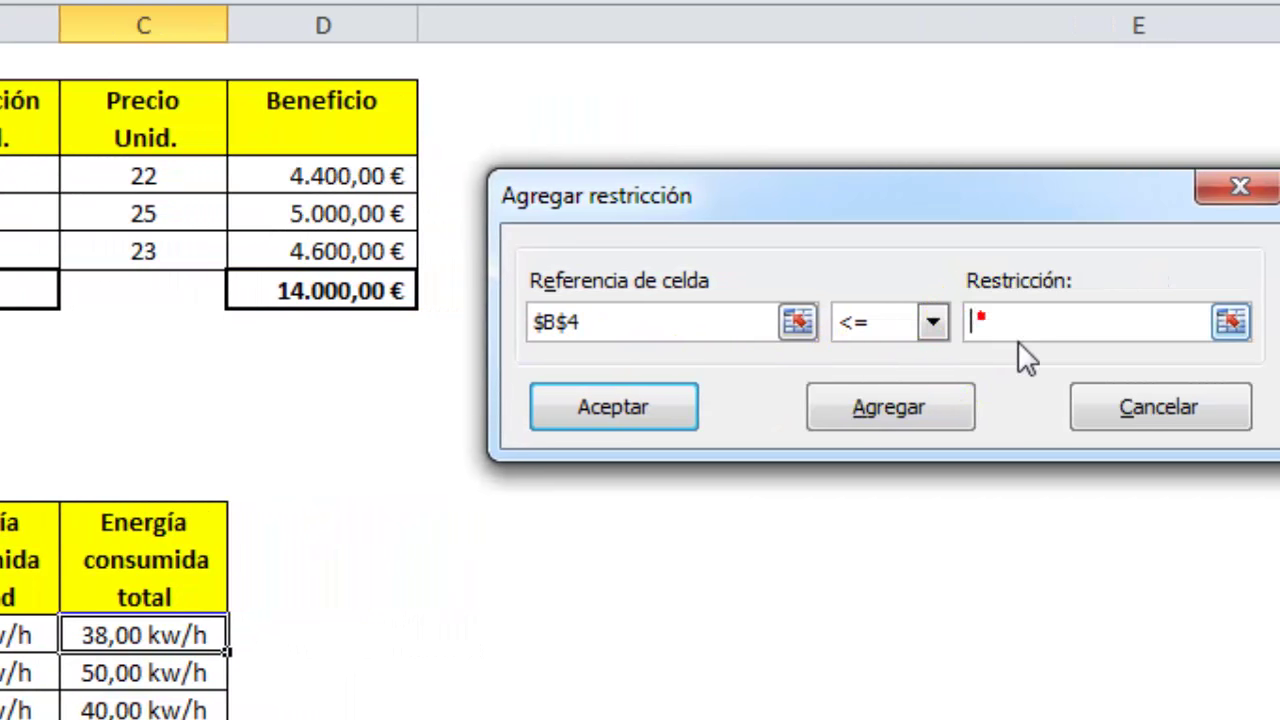
text(300)
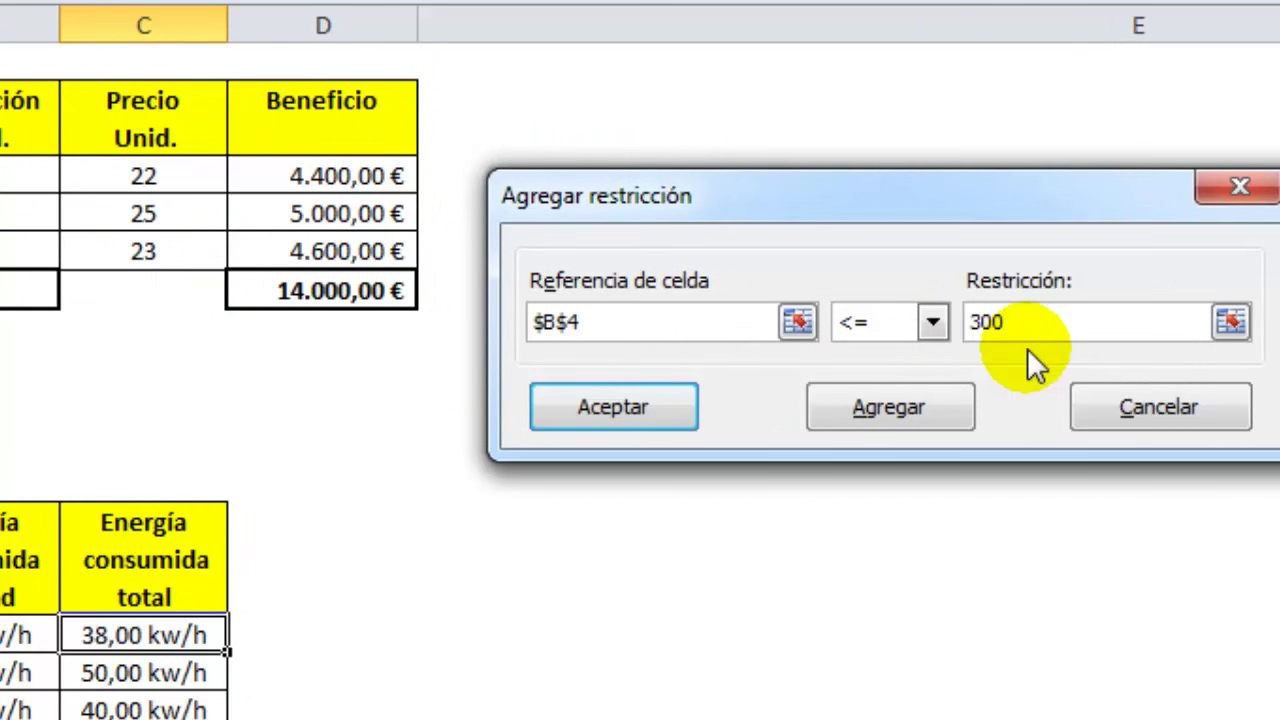
click(960, 410)
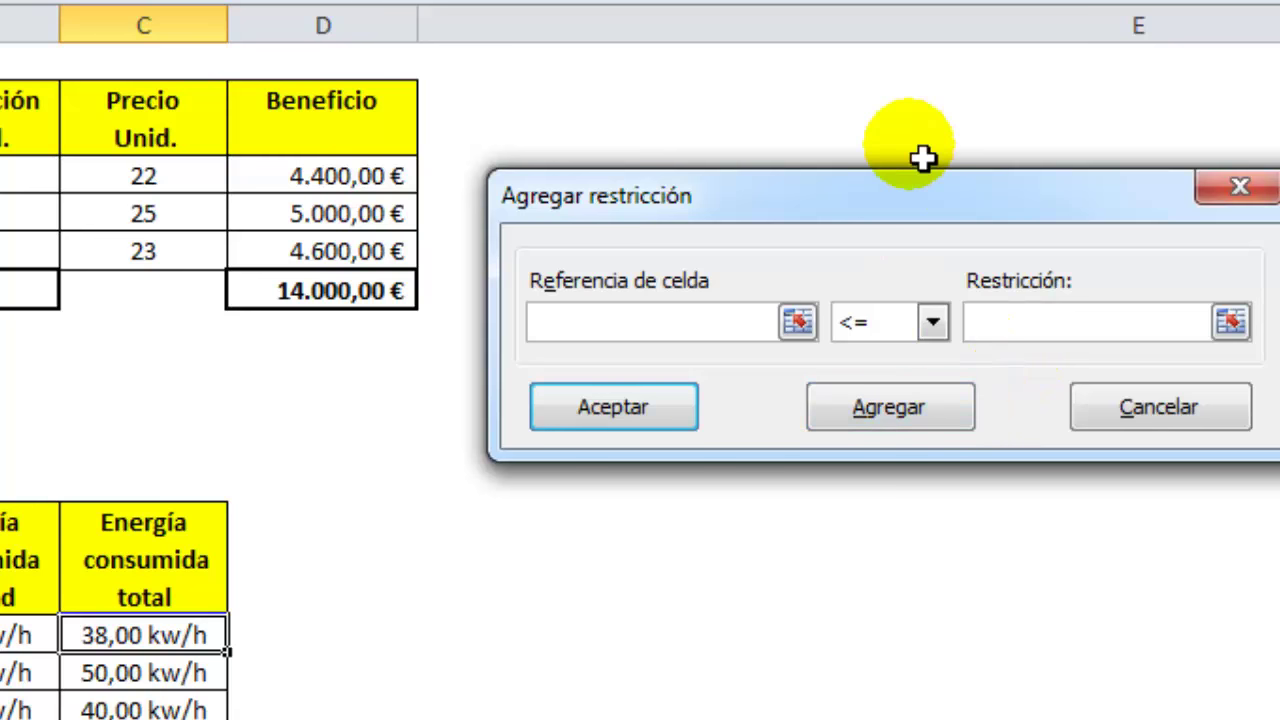
Step: Add energy constraints C13 <= 70, C14 <= 90 and C15 <= 65 kw/h
drag(920, 190, 903, 410)
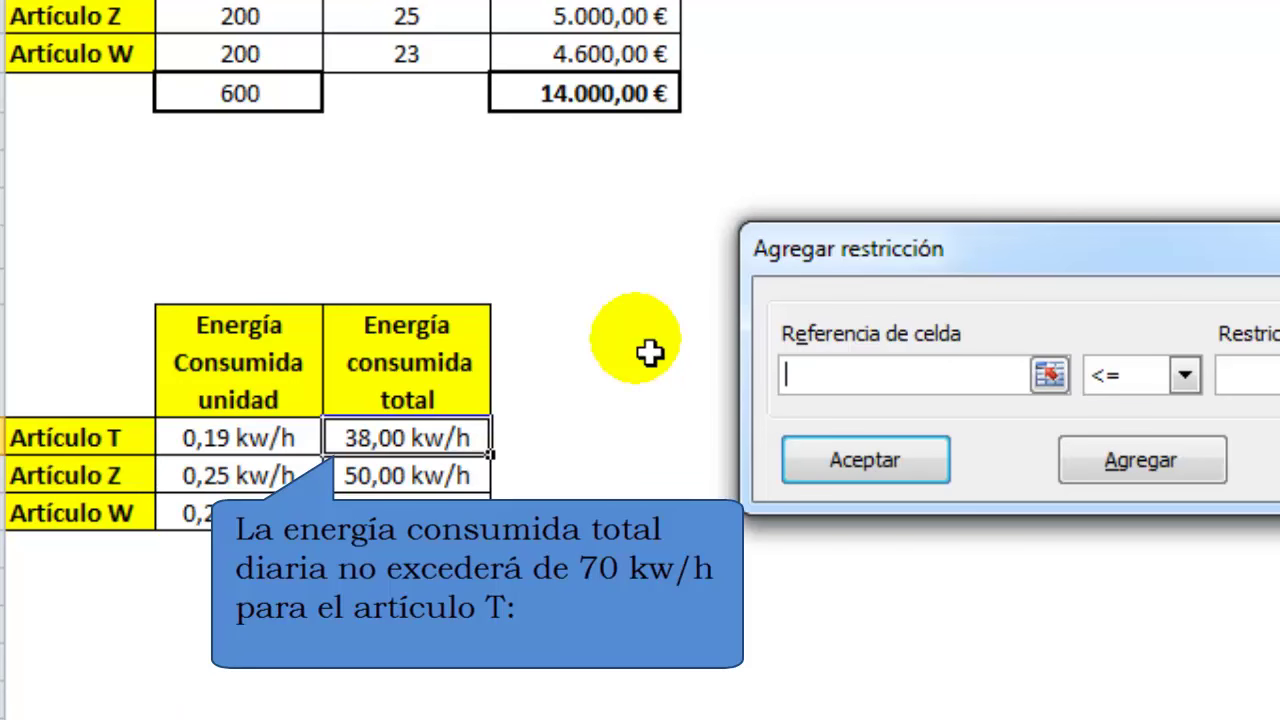
click(490, 448)
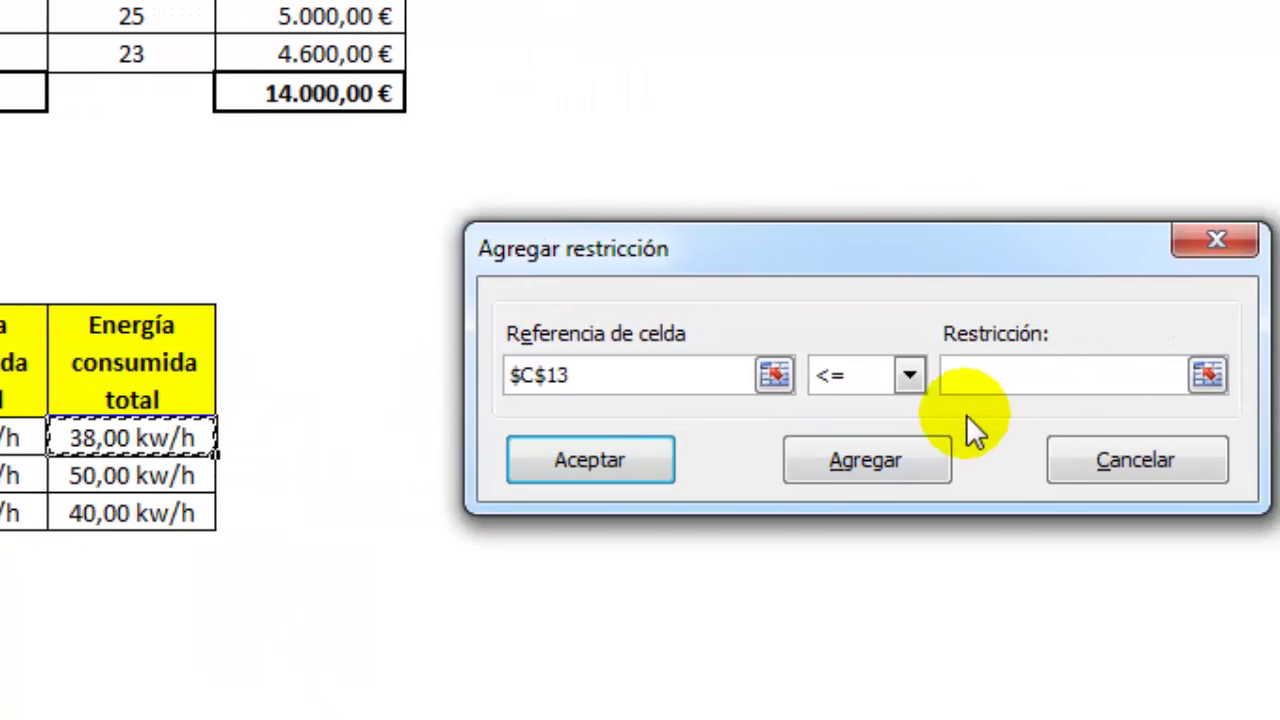
click(980, 390)
text(70)
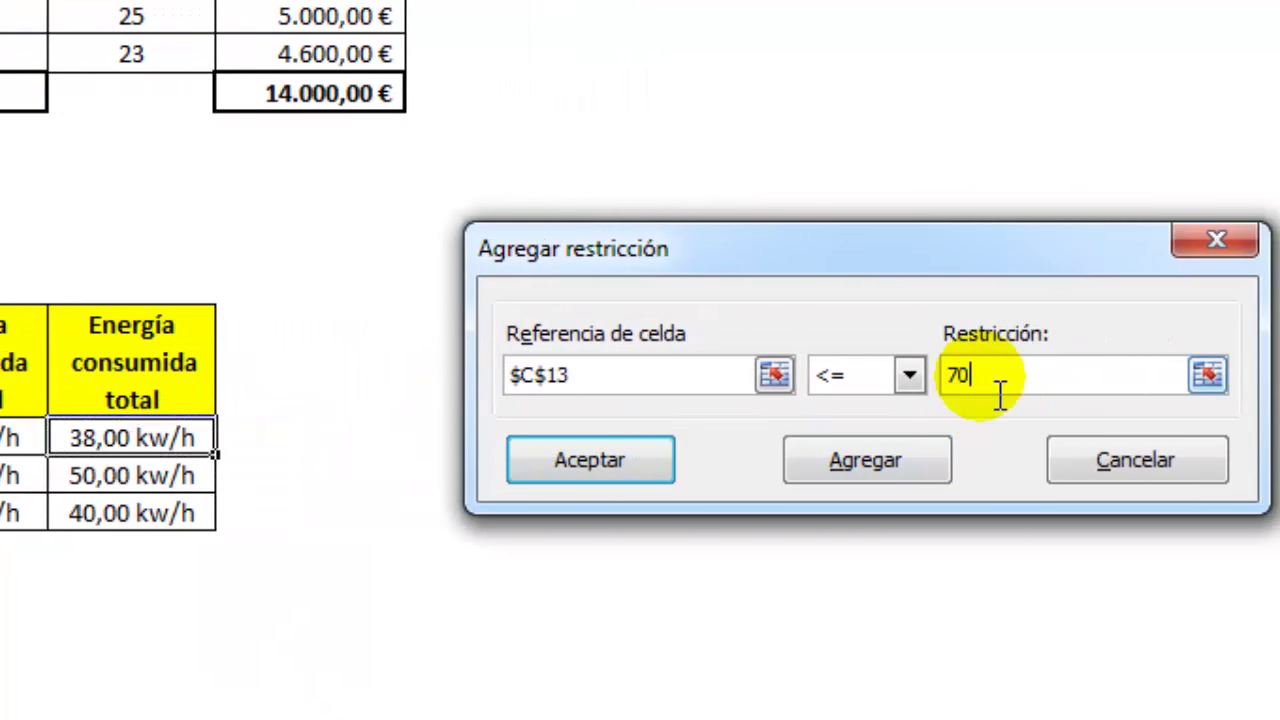
click(930, 461)
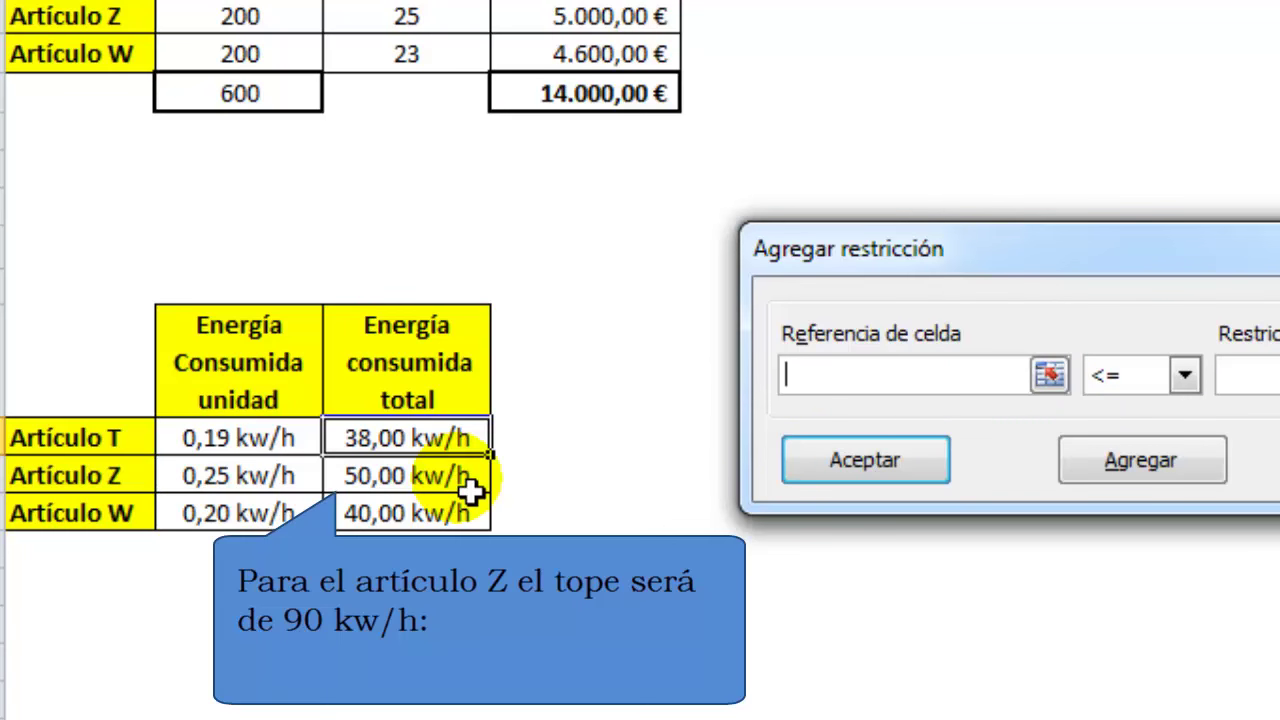
click(470, 488)
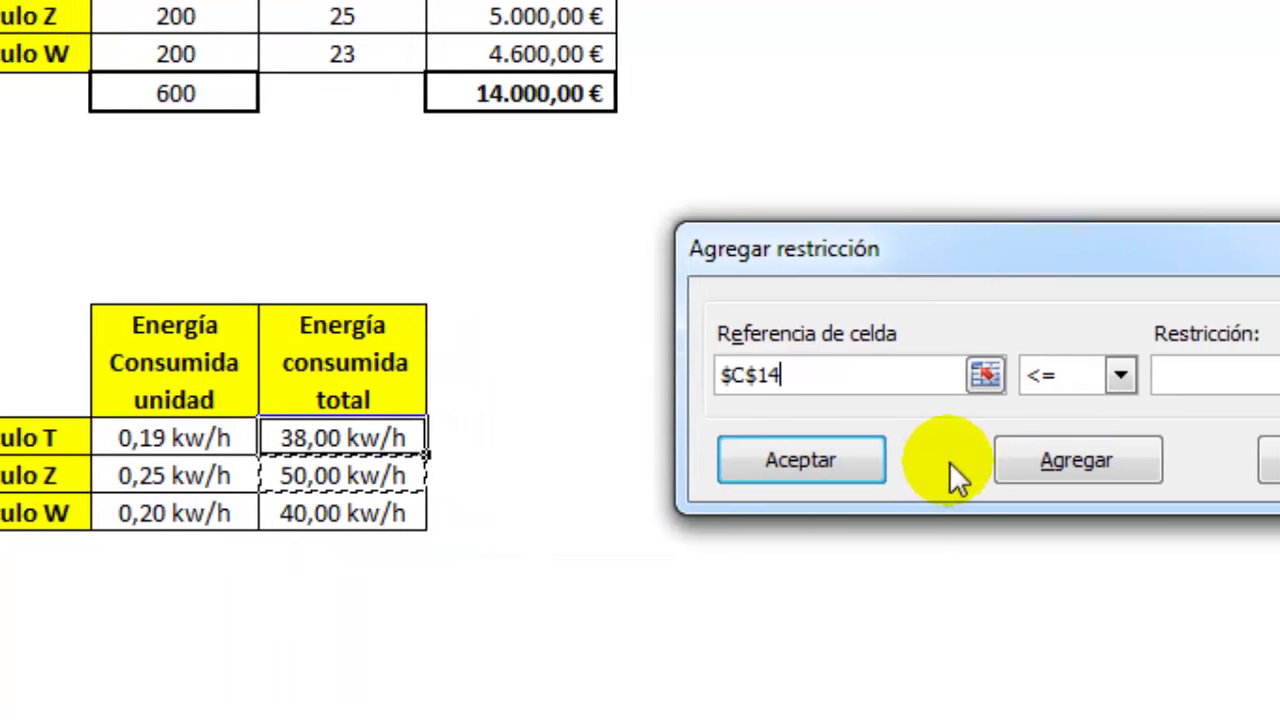
click(1068, 398)
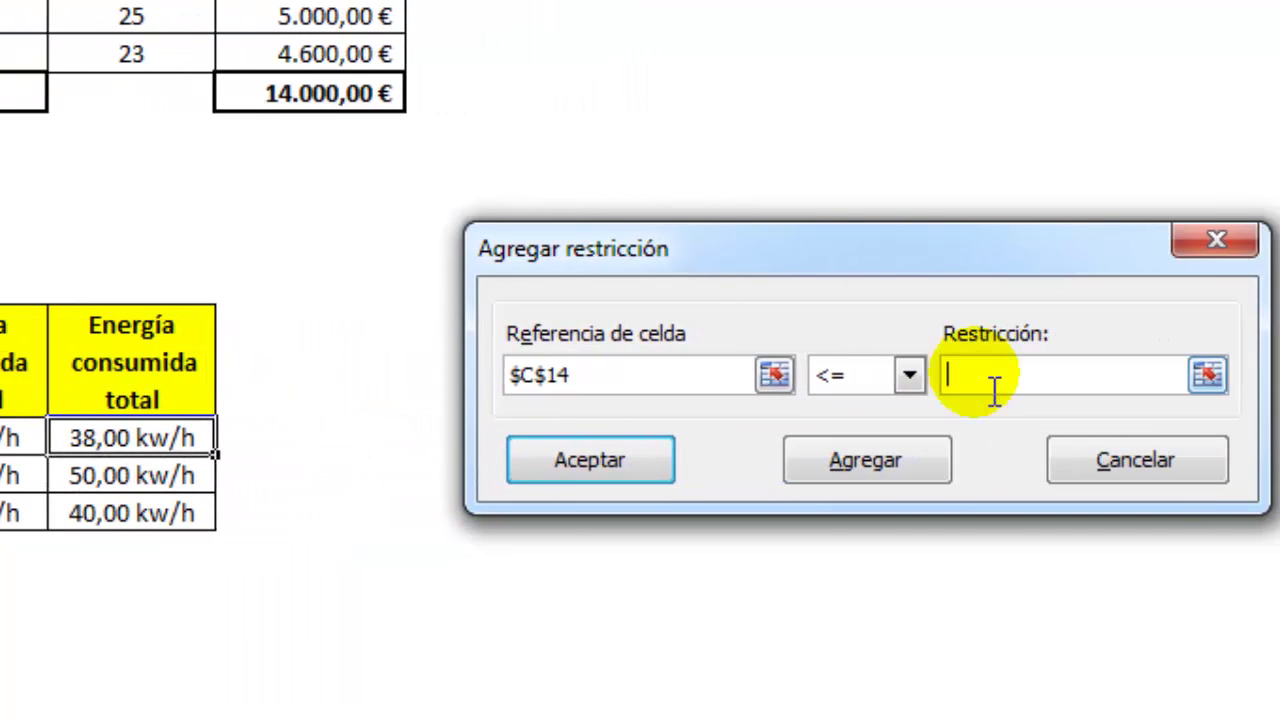
text(90)
click(943, 462)
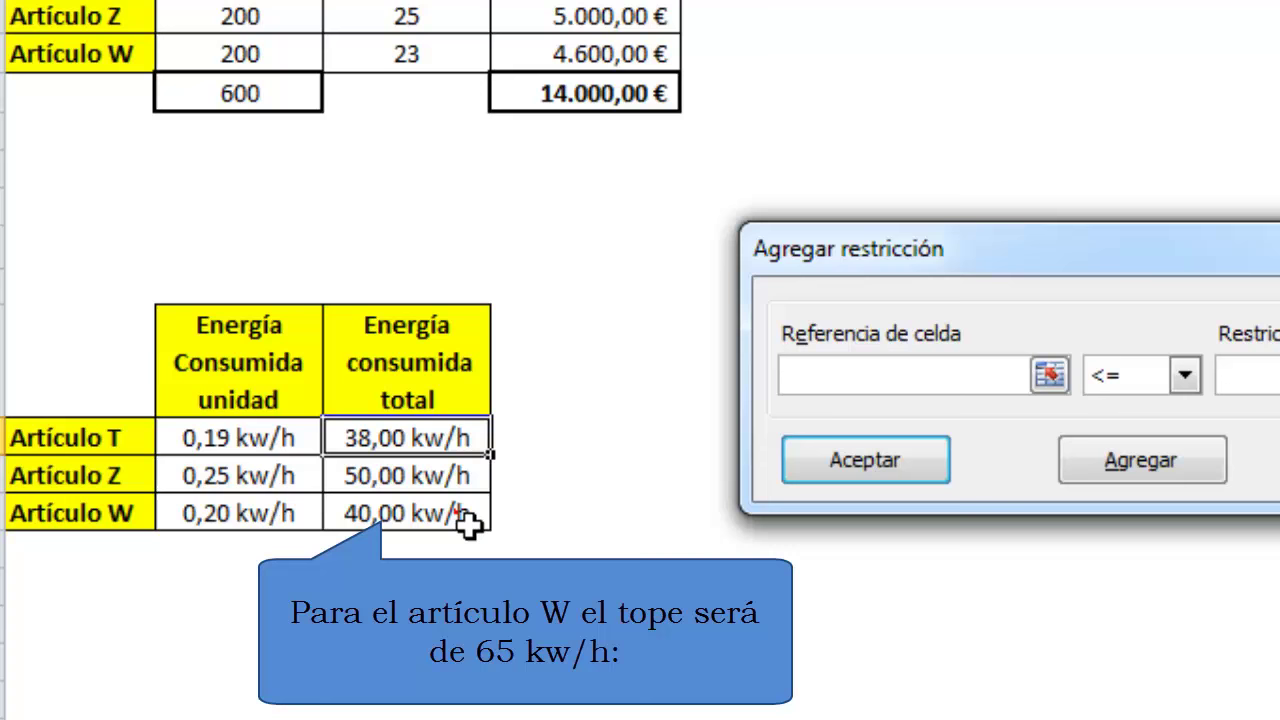
click(468, 523)
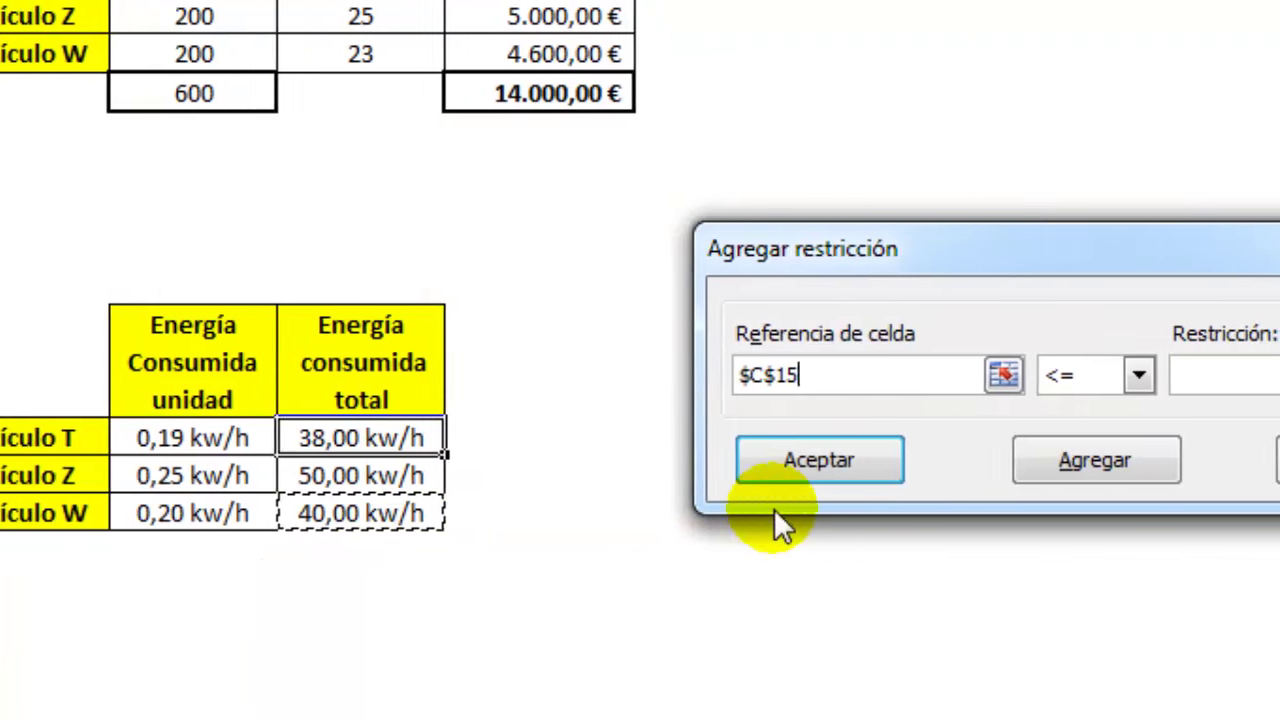
click(980, 390)
text(6)
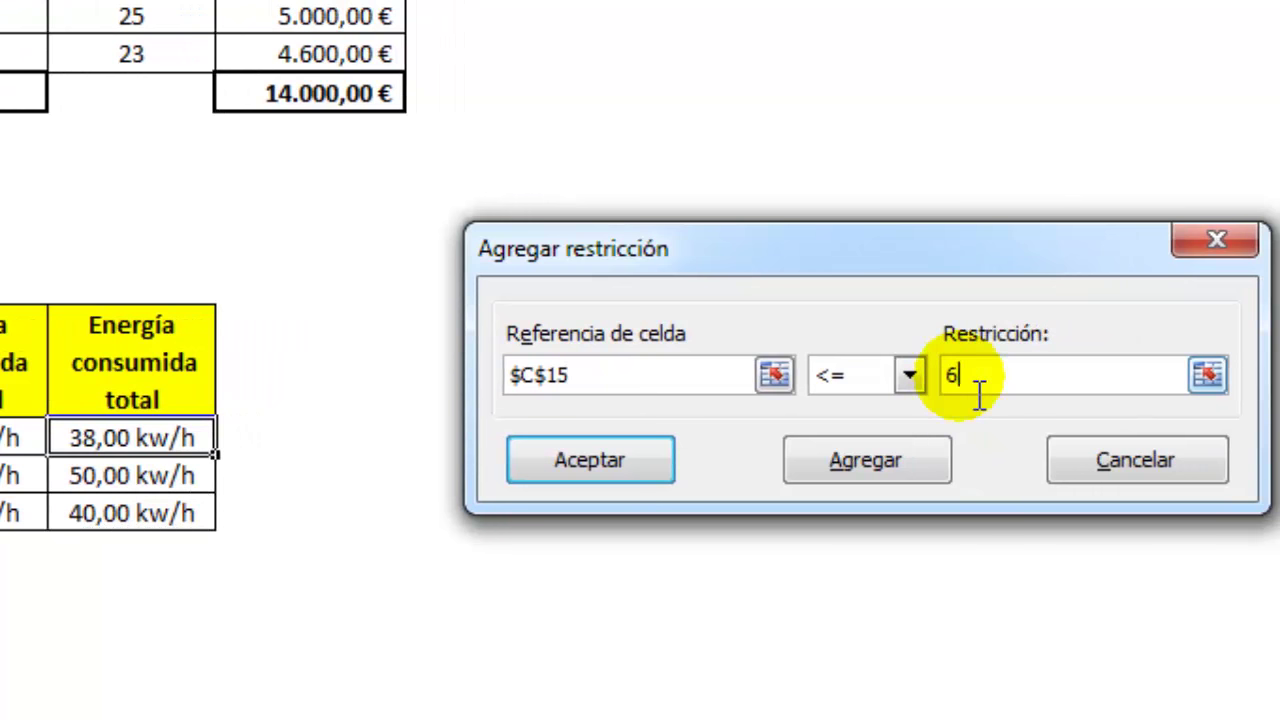
text(5)
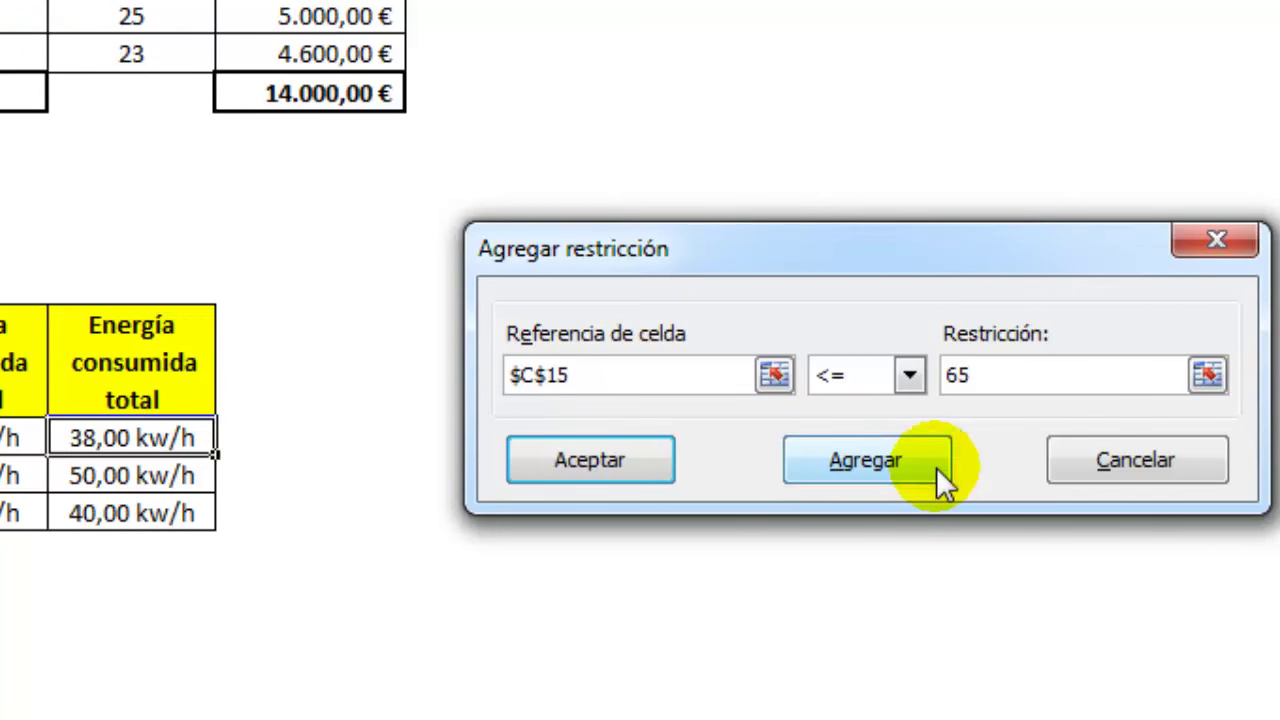
click(938, 470)
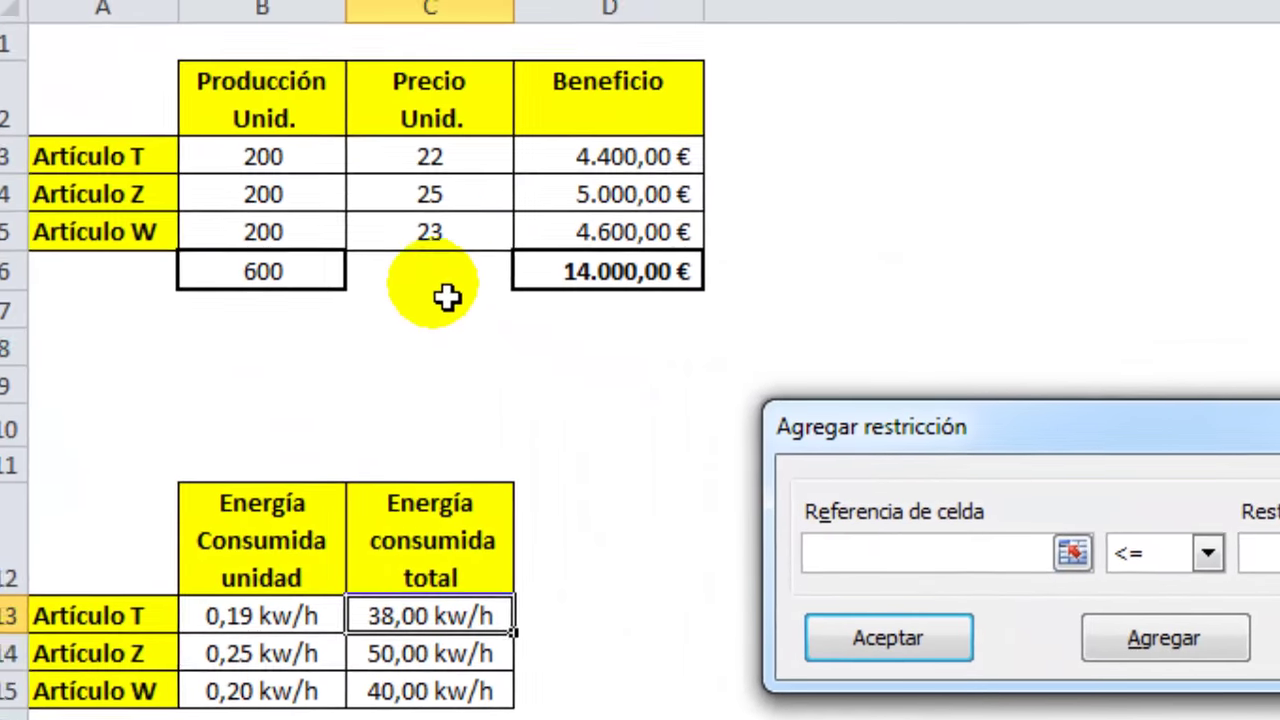
Step: Constrain production cells $B$3:$B$5 to integers with the int operator
click(322, 157)
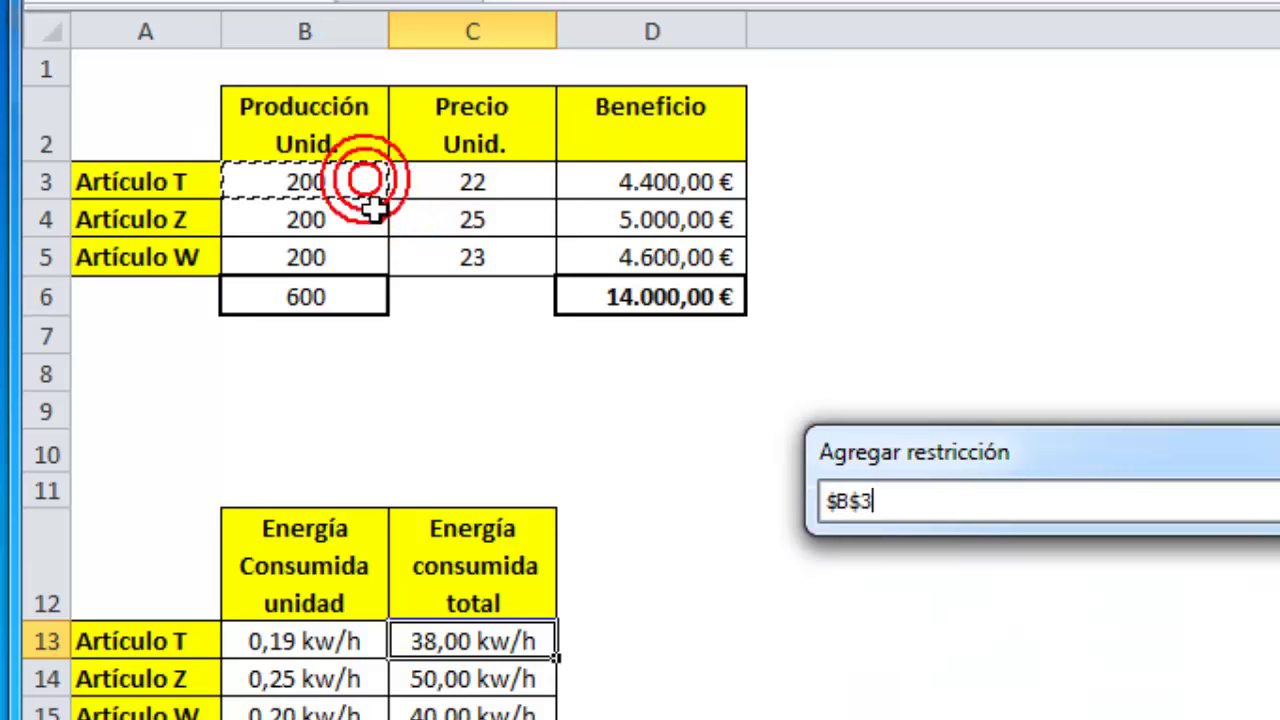
drag(372, 208, 372, 260)
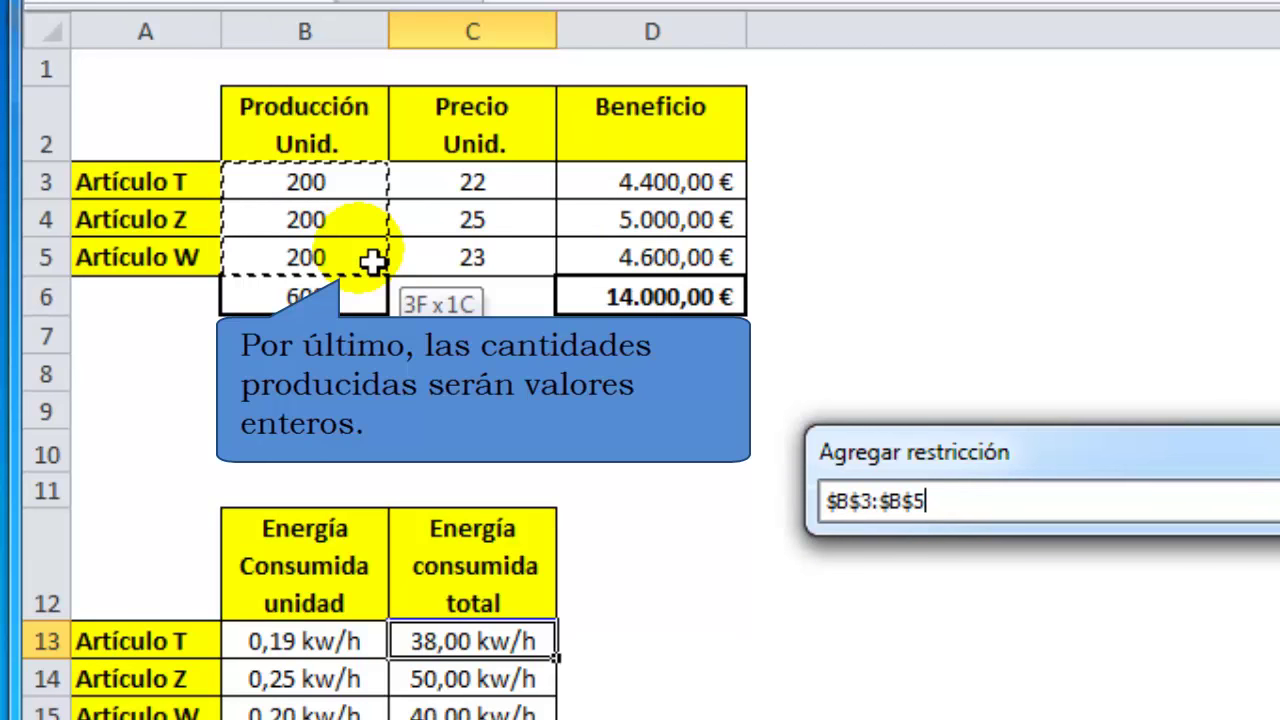
drag(372, 260, 372, 262)
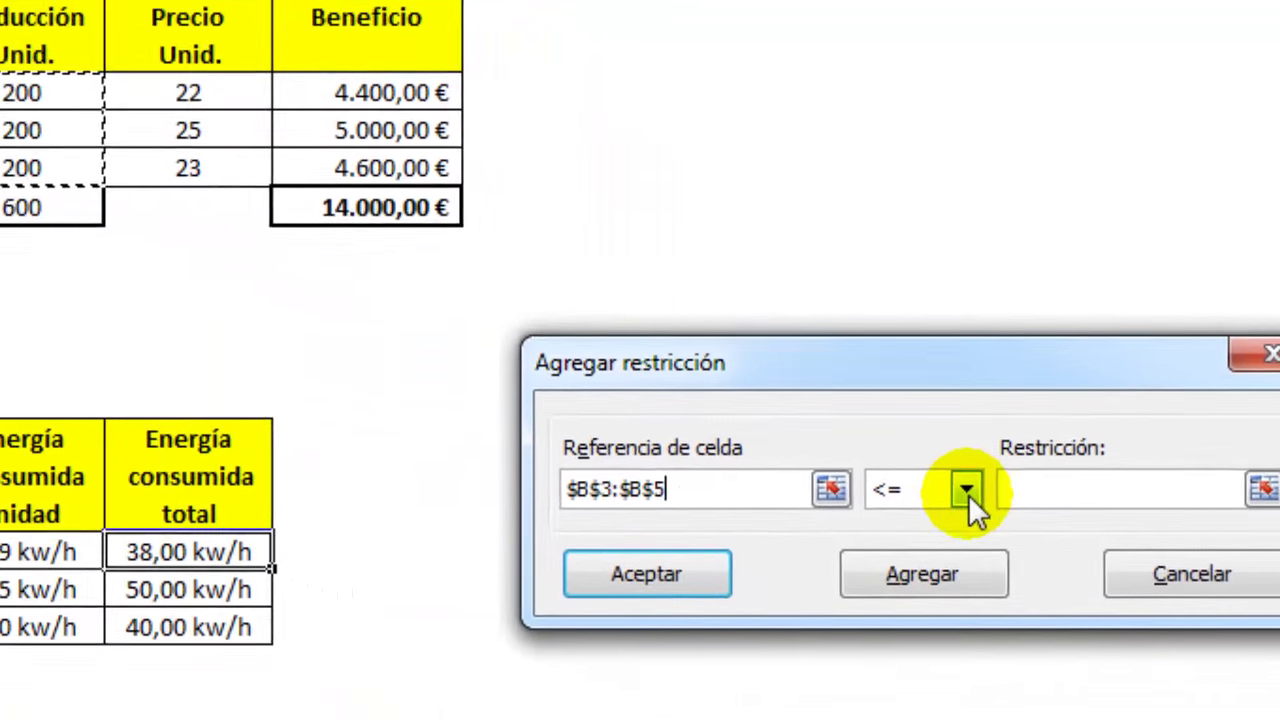
click(968, 494)
click(777, 554)
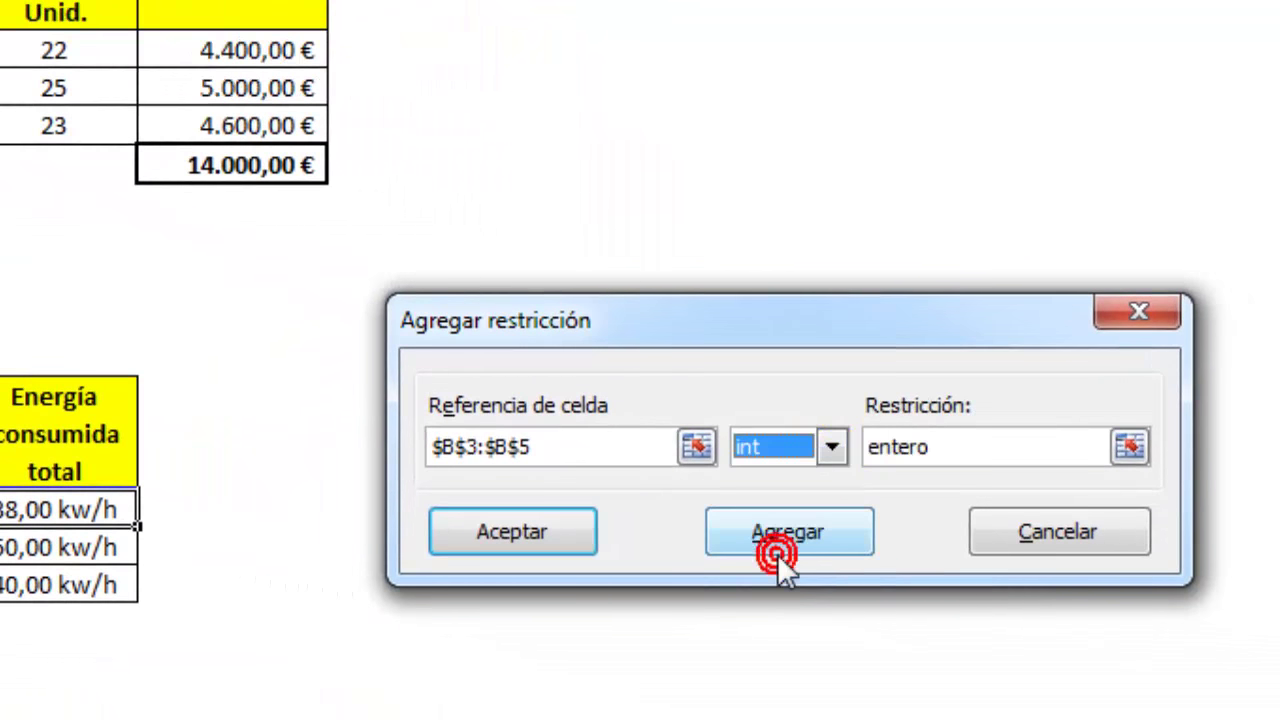
click(832, 538)
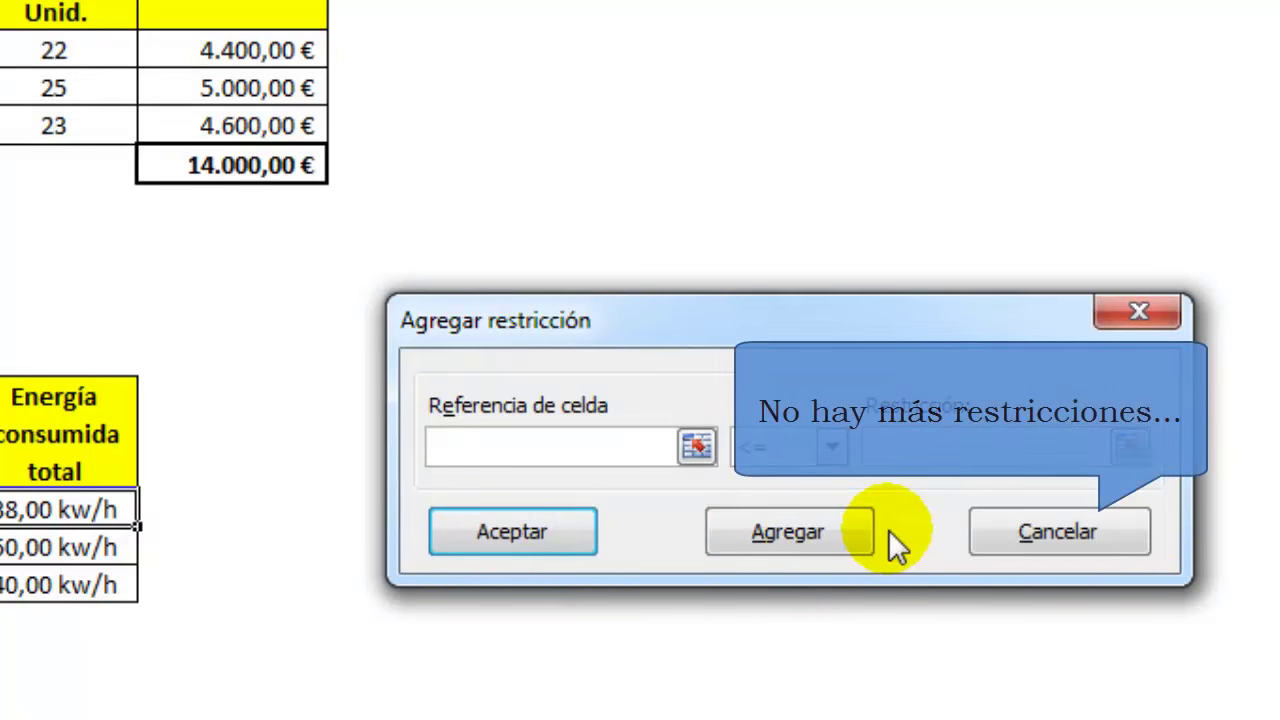
Step: Close the constraint dialog, choose GRG Nonlinear and solve, reaching 23.071,00 € profit
click(1022, 536)
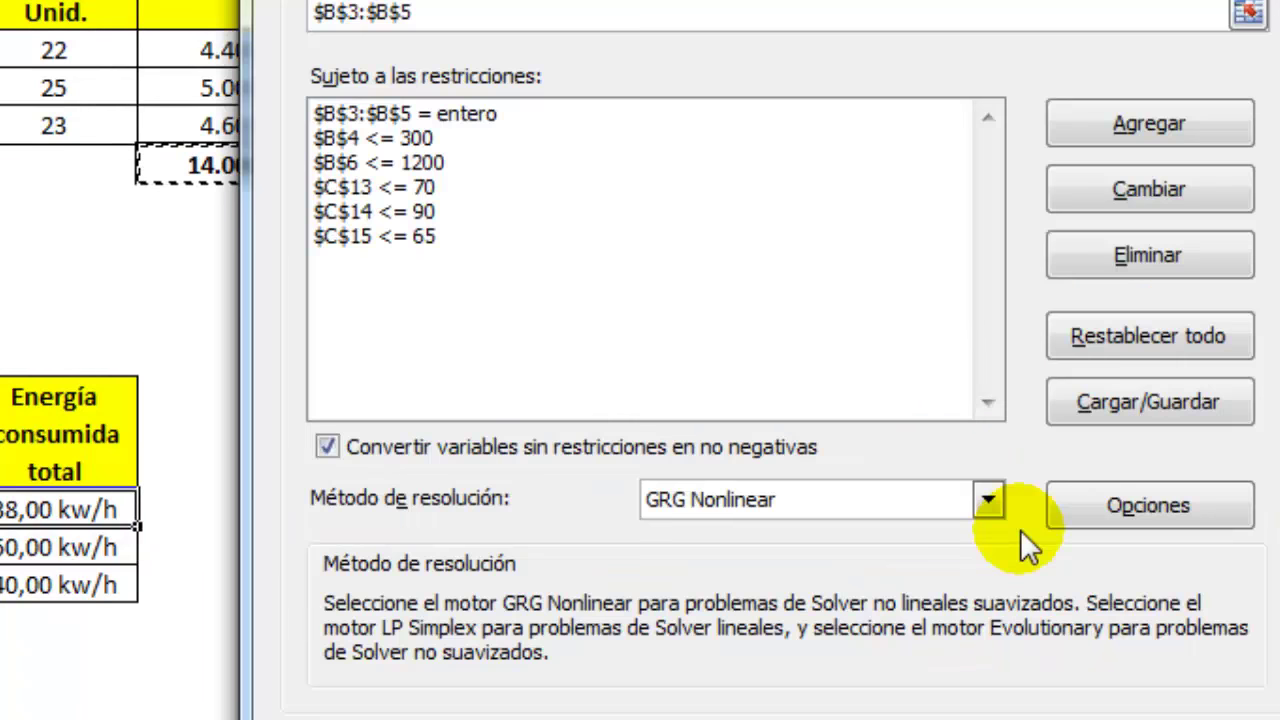
click(988, 500)
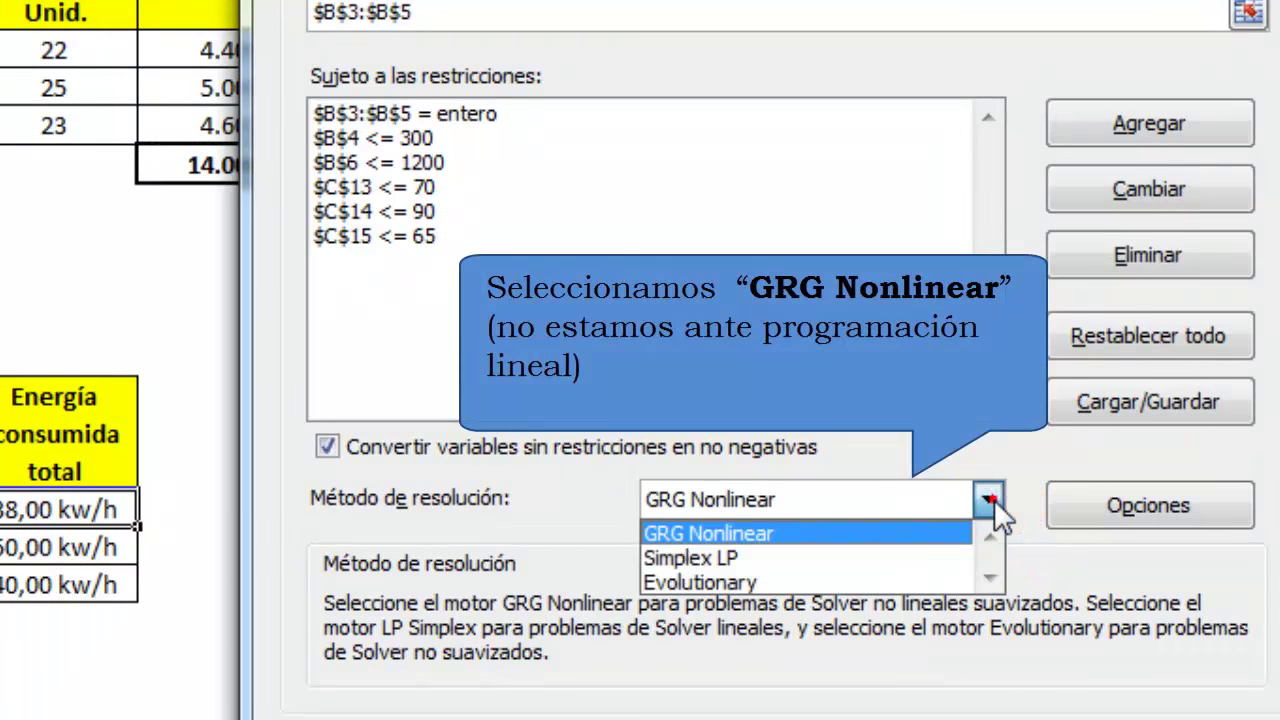
click(811, 533)
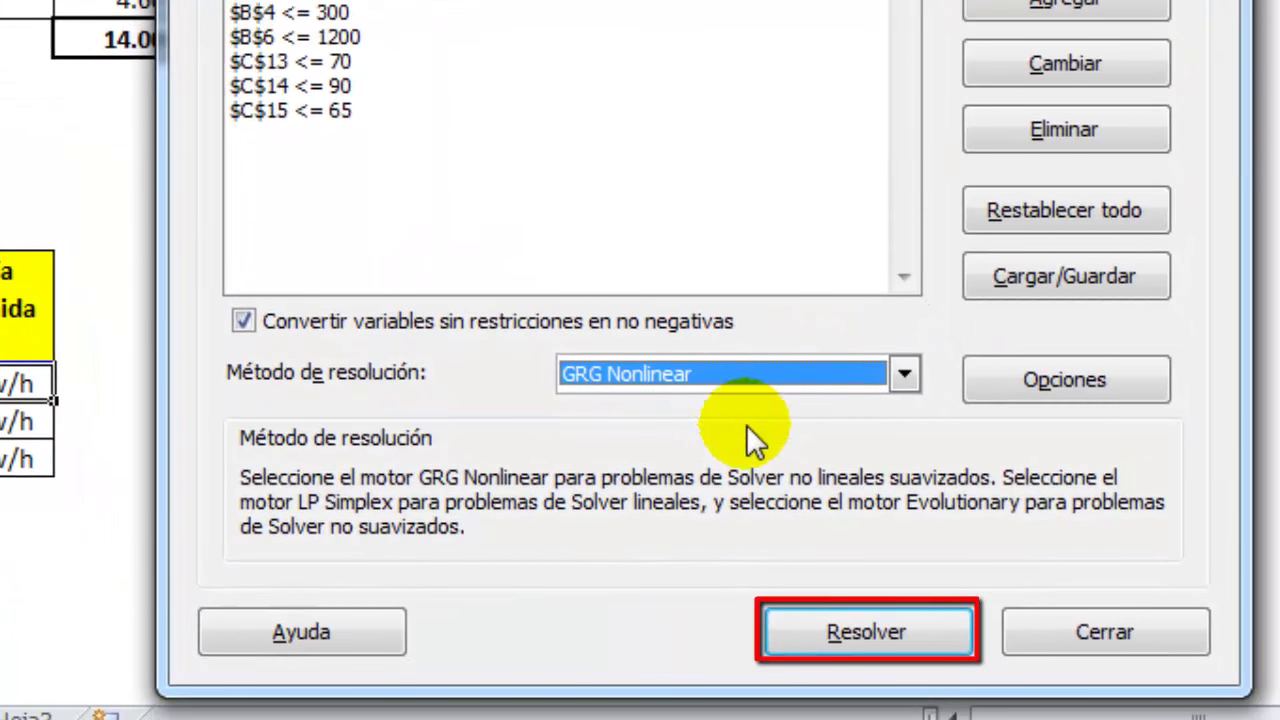
click(863, 617)
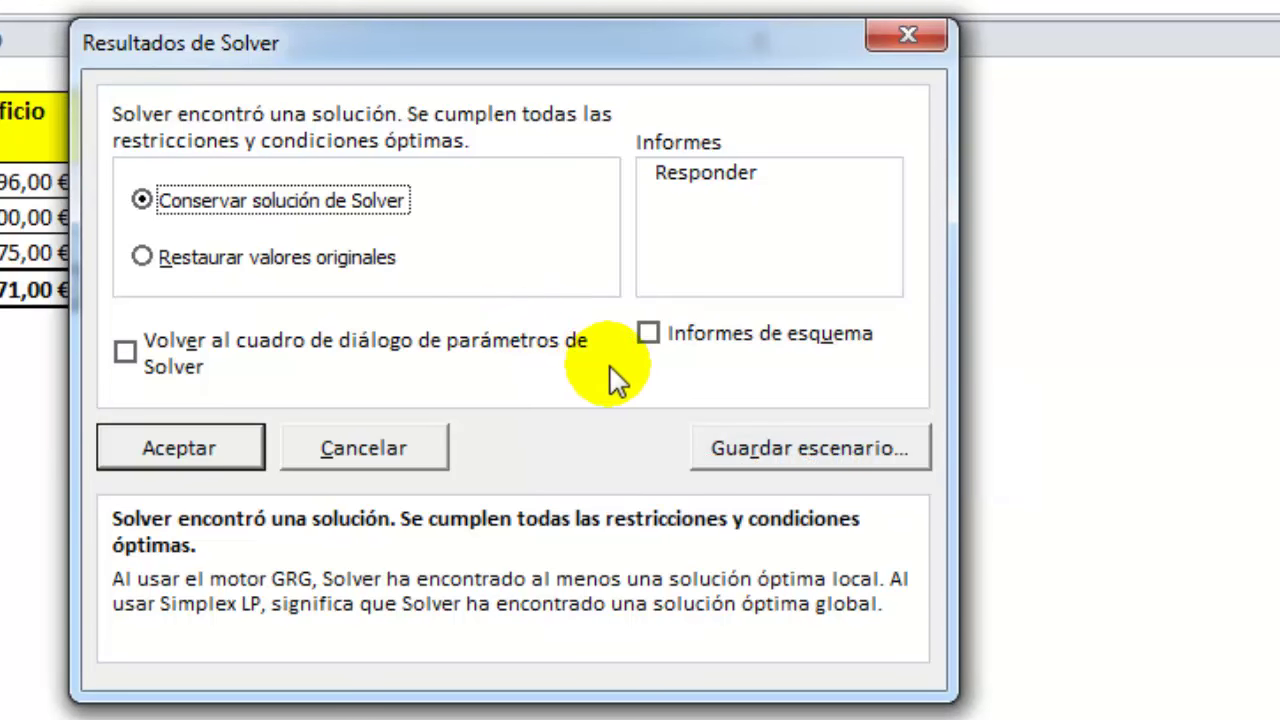
Step: Keep the Solver solution and generate an outlined Responder (answer) report
click(648, 334)
click(720, 174)
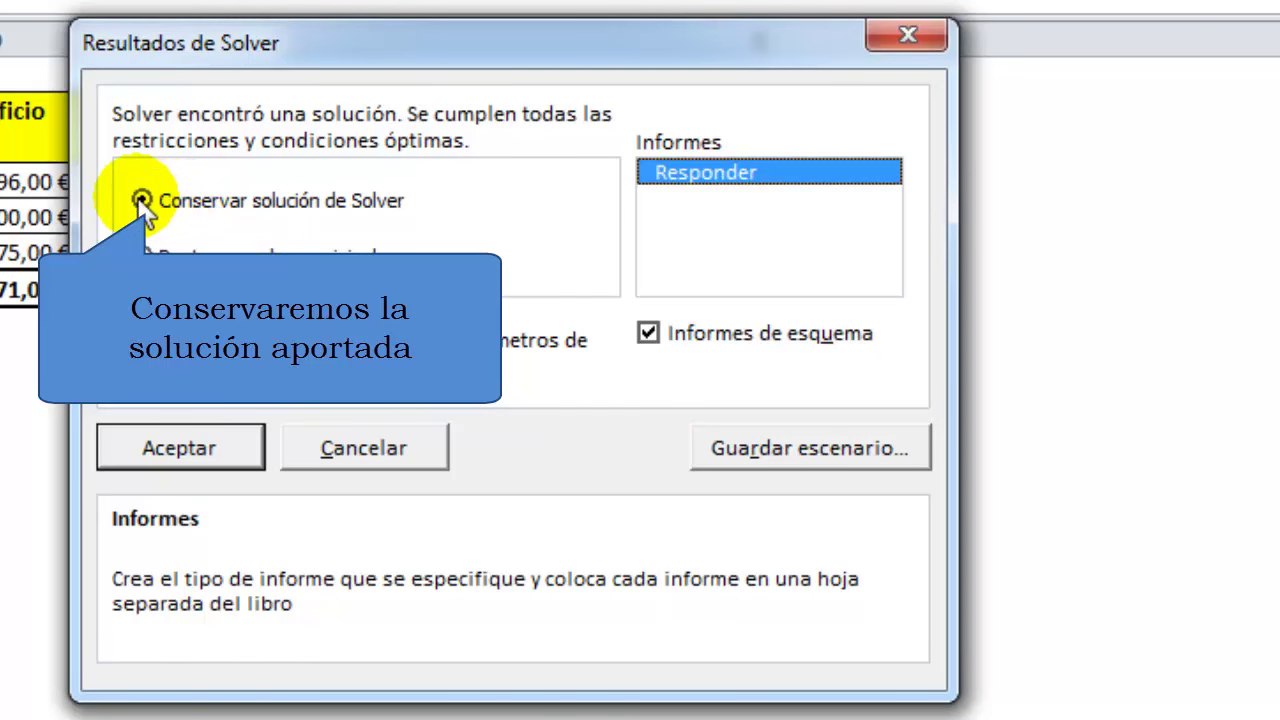
click(216, 452)
click(221, 457)
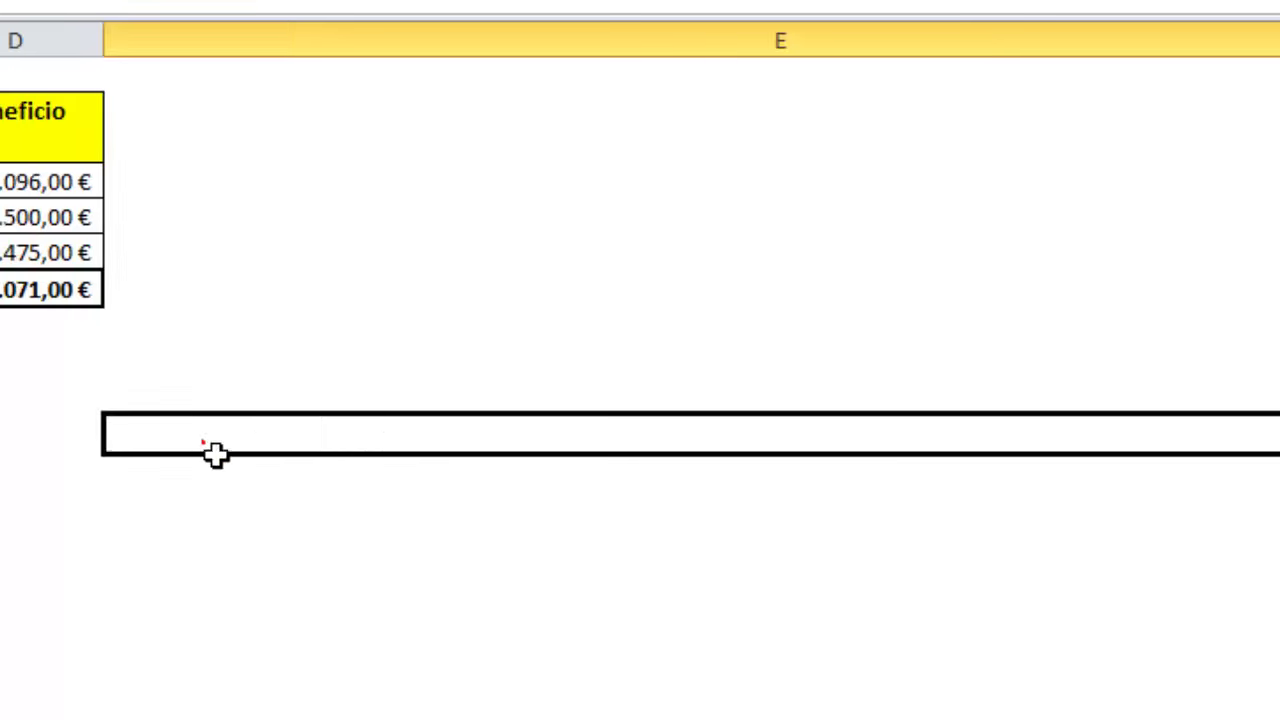
click(665, 307)
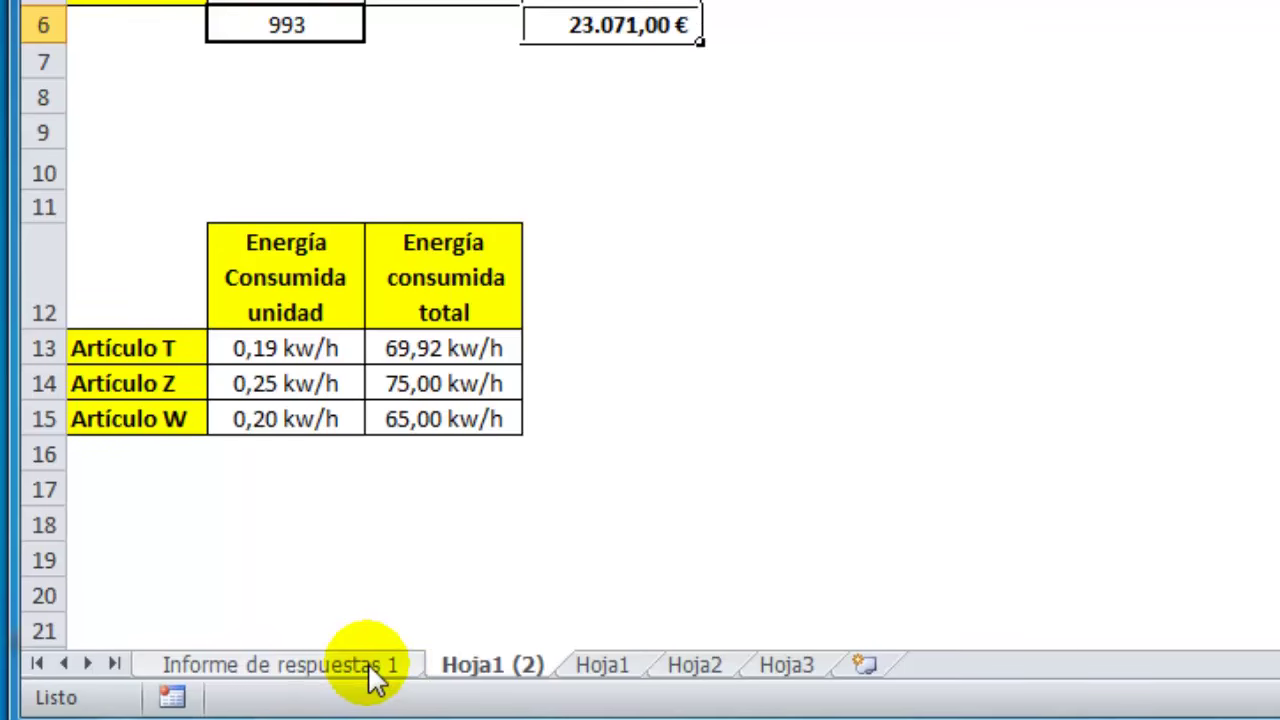
click(368, 645)
Step: Open the Informe de respuestas 1 sheet and scroll through its objective, variables and constraints
click(1117, 427)
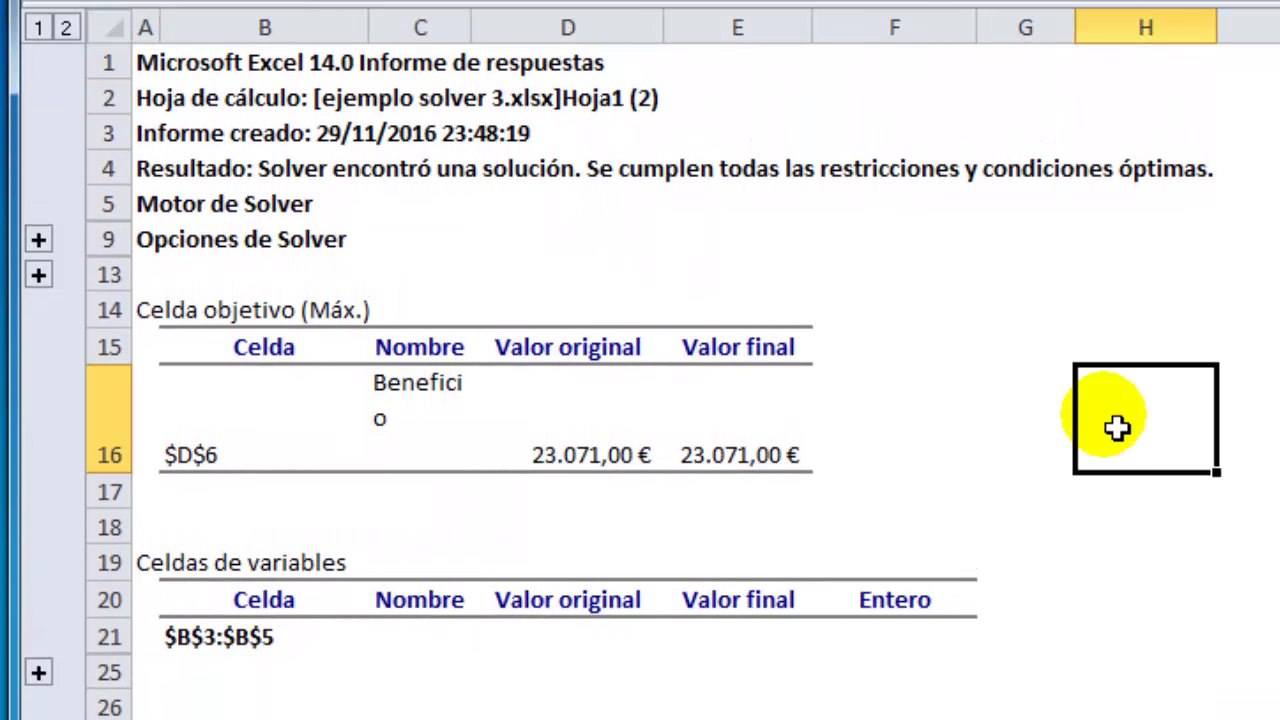
scroll(1117, 427, down, 1)
scroll(1117, 427, down, 1)
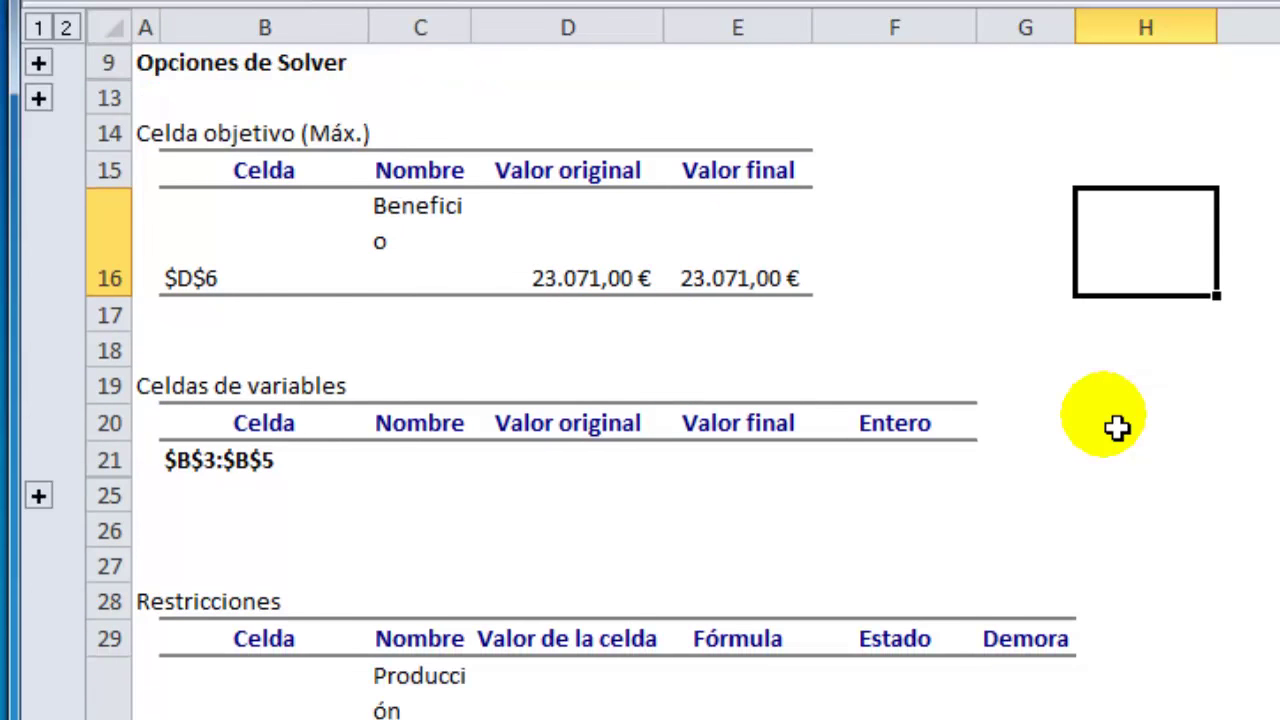
scroll(1117, 427, down, 1)
scroll(1117, 427, down, 1)
scroll(1117, 427, down, 1)
scroll(1117, 427, down, 1)
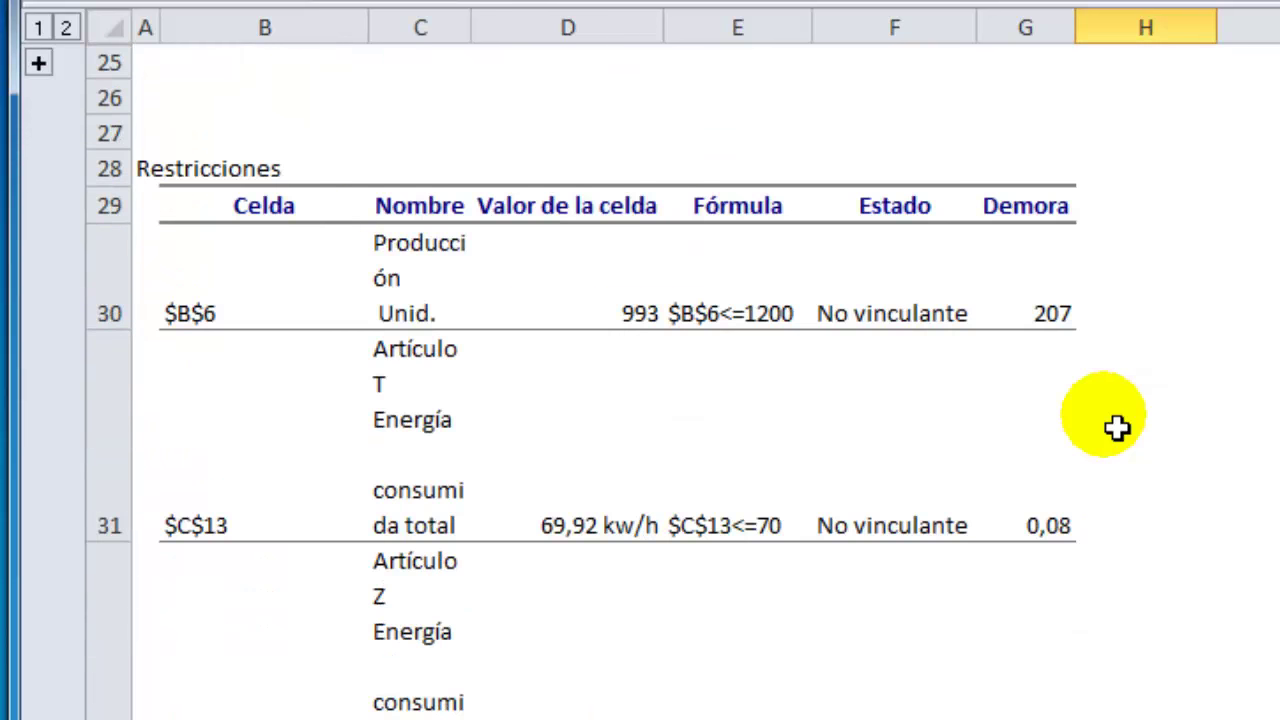
scroll(1117, 427, down, 1)
scroll(1117, 427, down, 1)
scroll(1117, 427, down, 1)
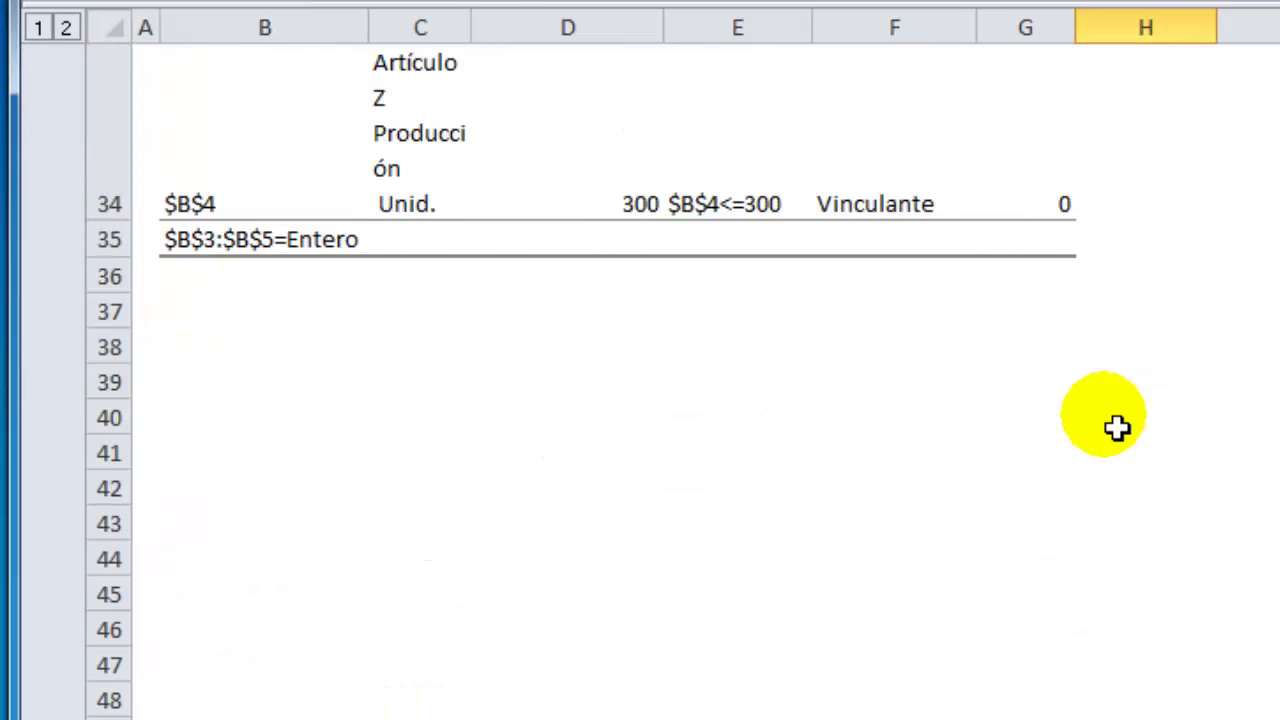
scroll(1117, 427, up, 1)
scroll(1117, 427, up, 1)
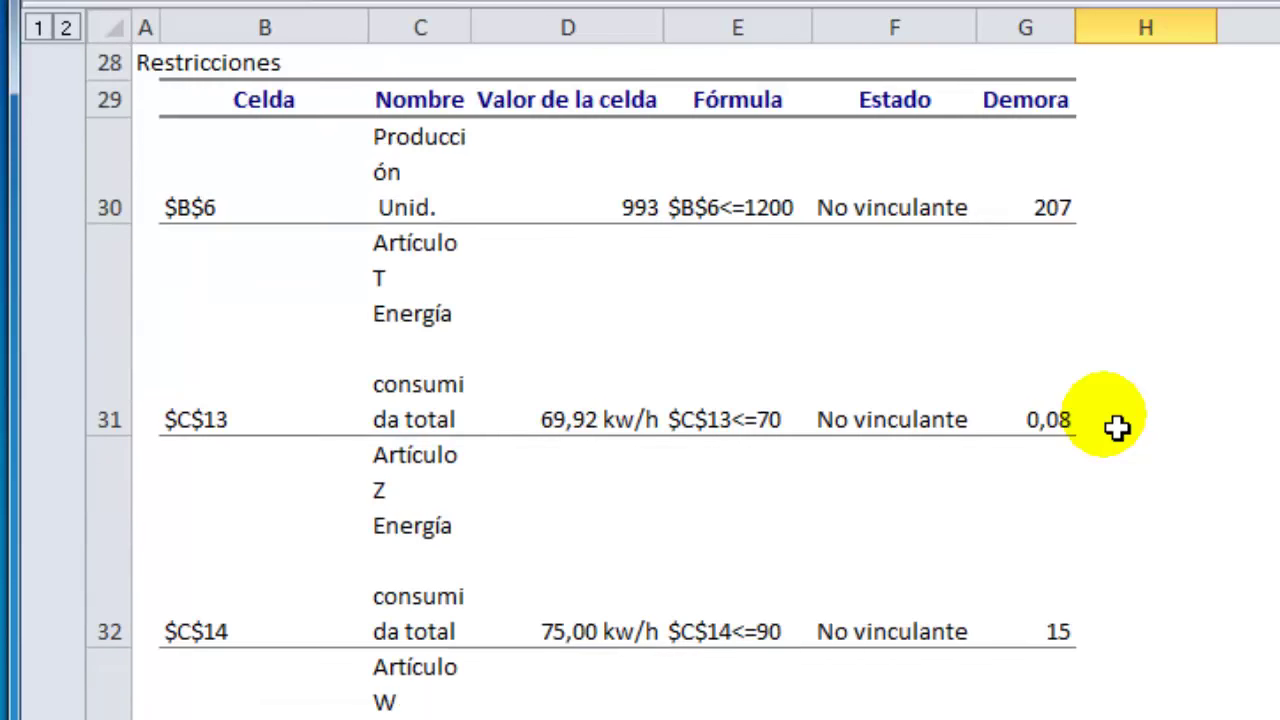
scroll(1117, 427, up, 1)
scroll(1117, 427, up, 1)
scroll(1117, 427, up, 3)
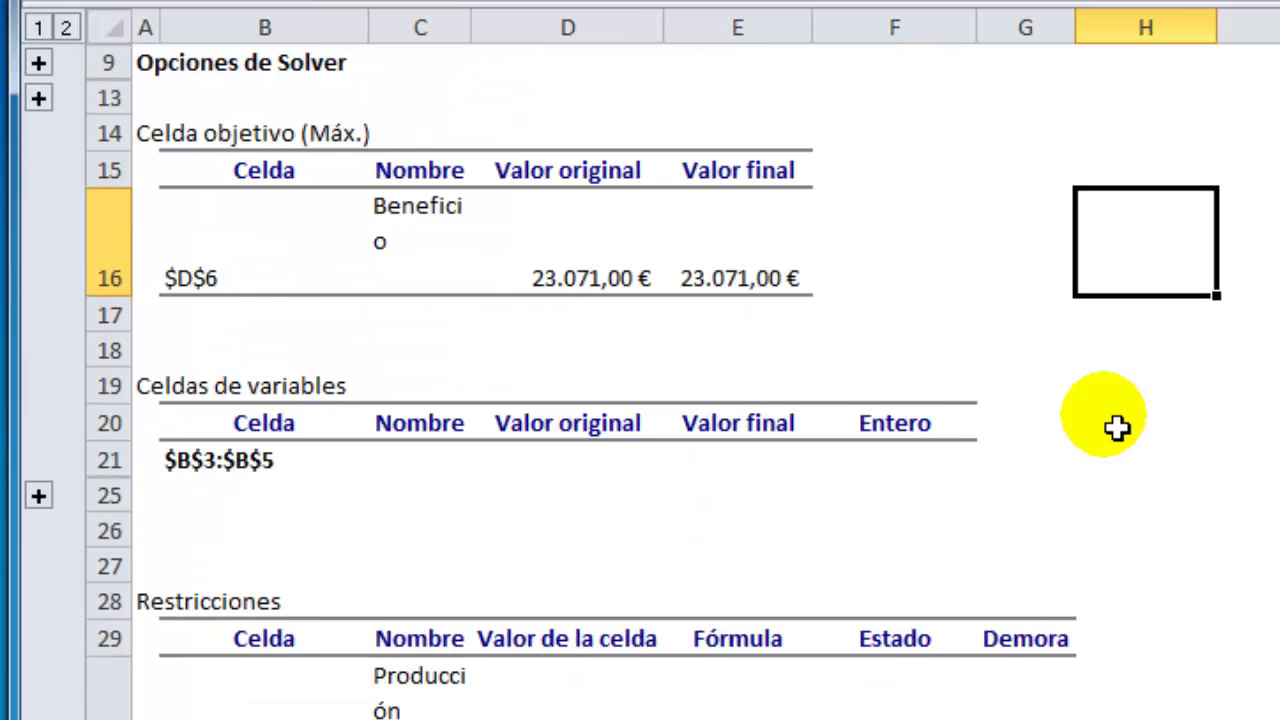
scroll(1117, 427, up, 1)
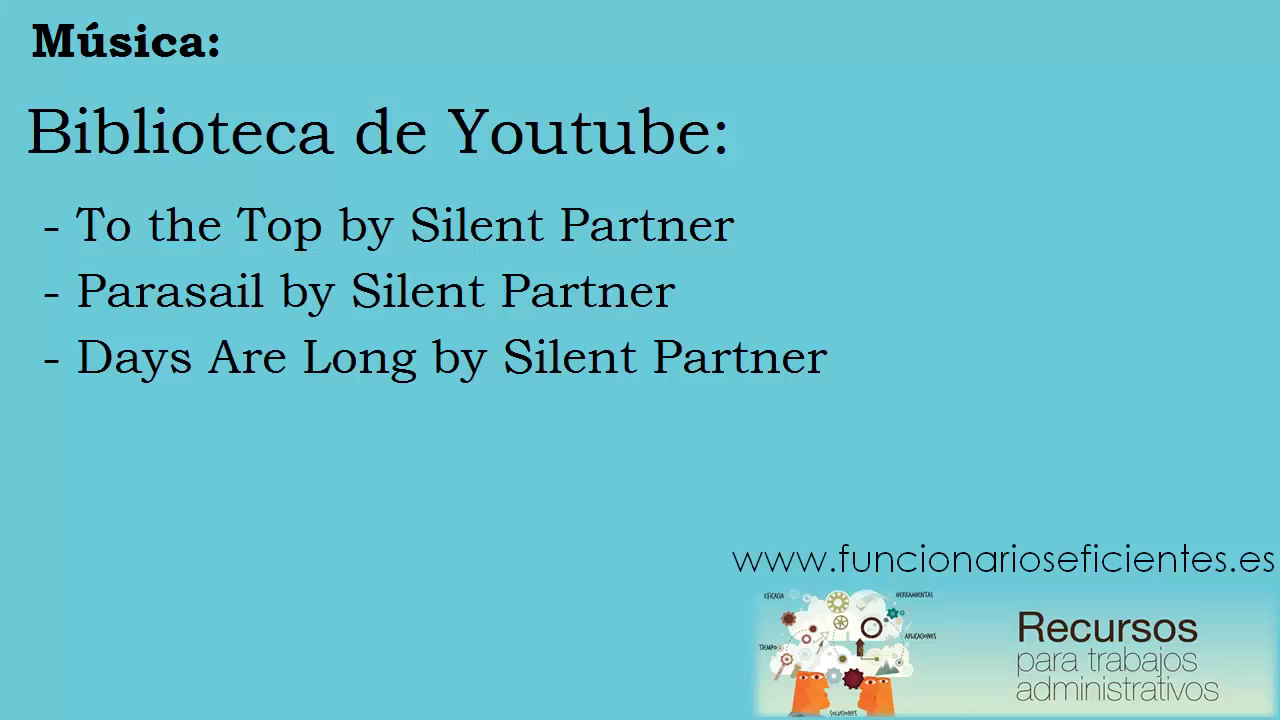